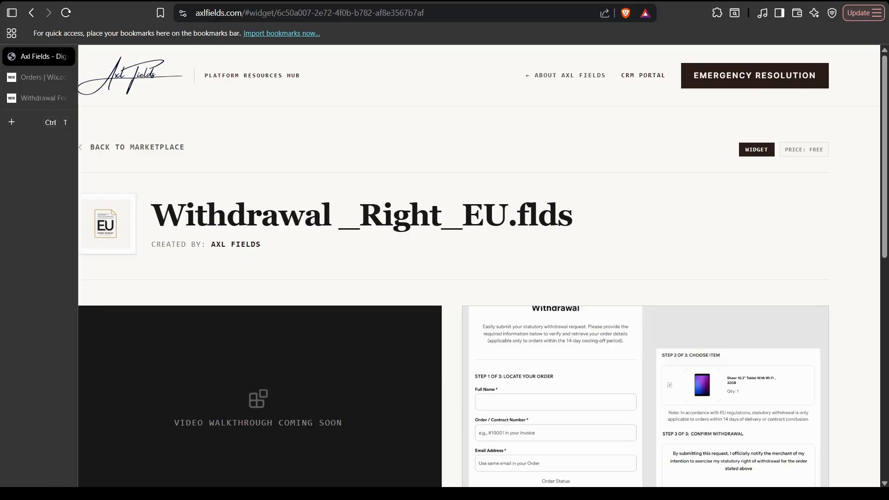
Review the Withdrawal _Right_EU.flds listing, highlighting the EU-Withdrawal-Requested tag name.
scroll(646, 370, "down", 3)
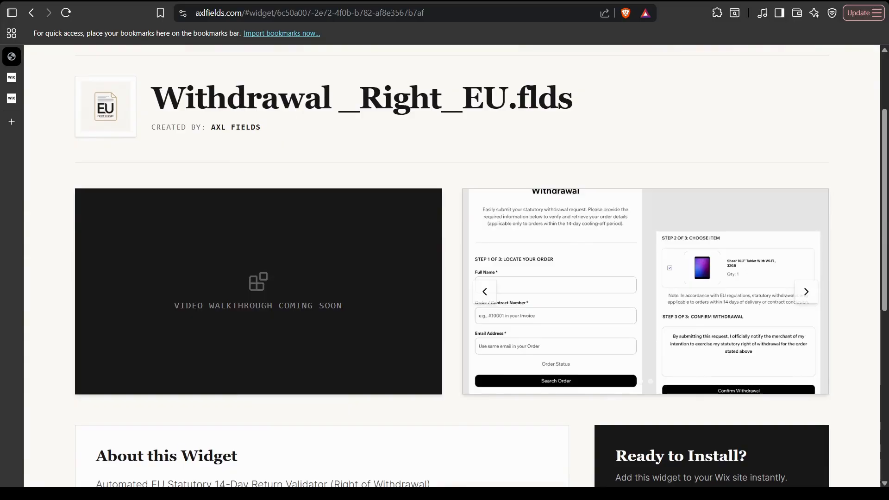
scroll(452, 266, "up", 3)
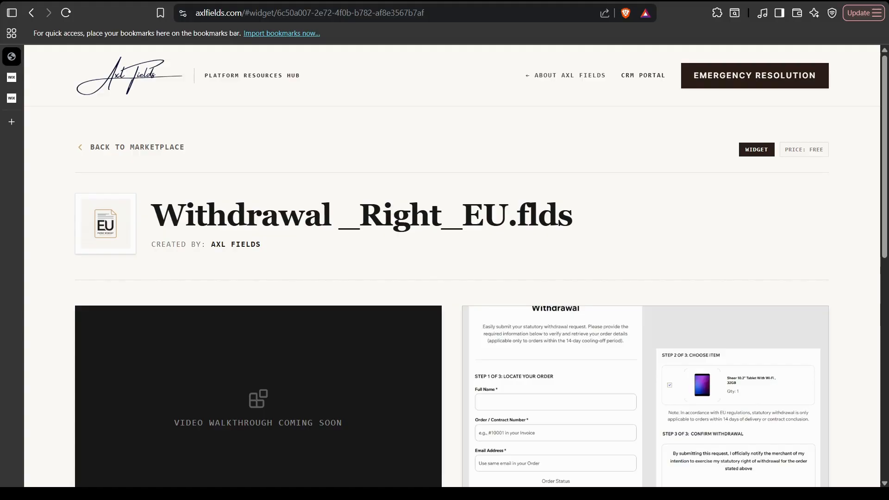
scroll(453, 267, "down", 10)
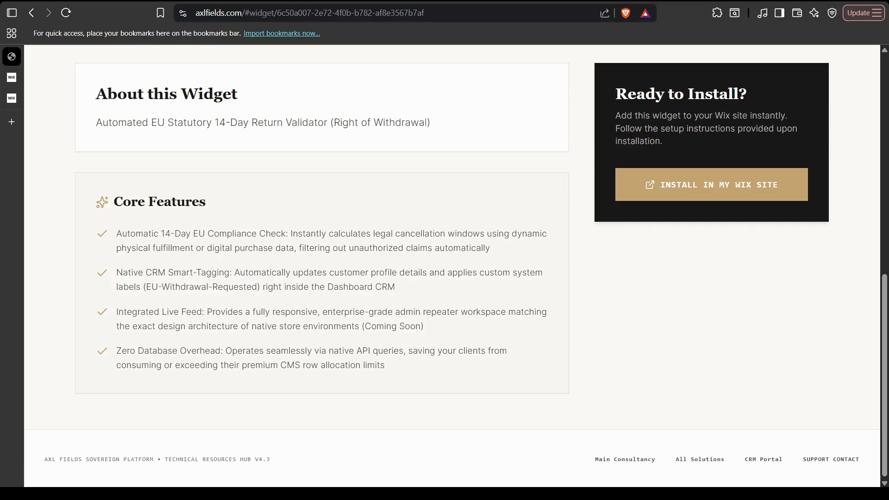
scroll(646, 250, "up", 9)
scroll(646, 250, "down", 2)
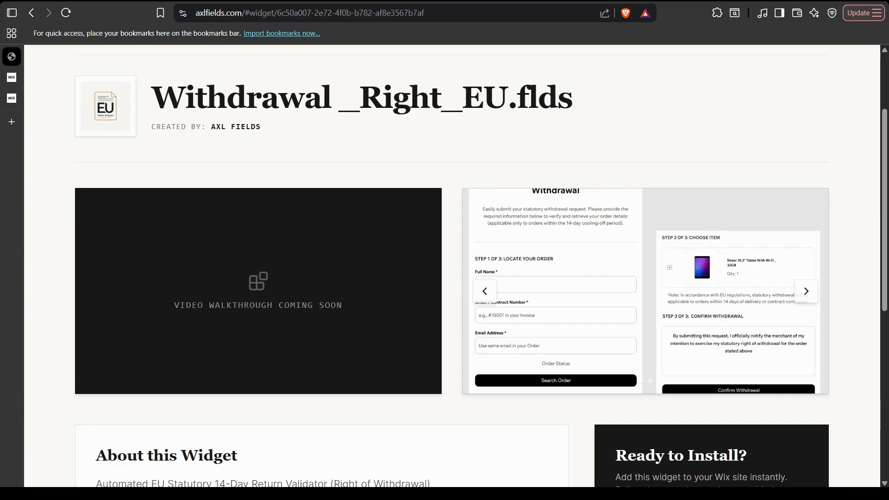
scroll(452, 267, "down", 8)
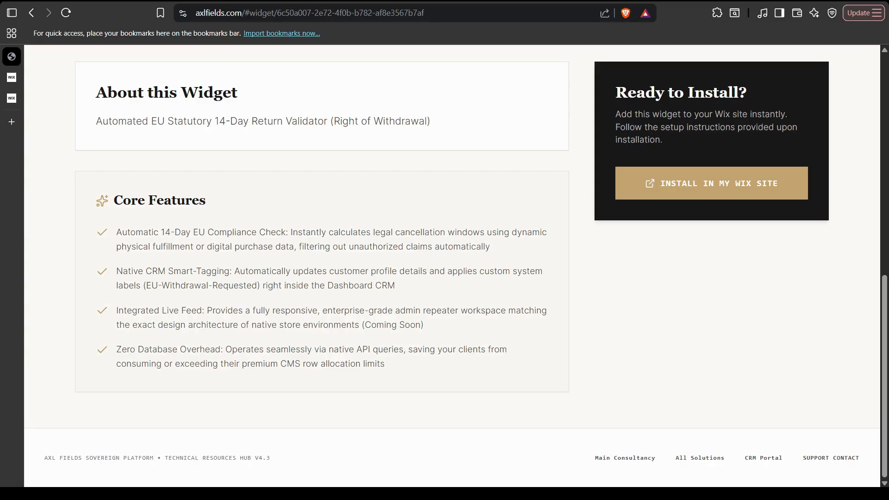
left_click_drag(258, 285, 145, 286)
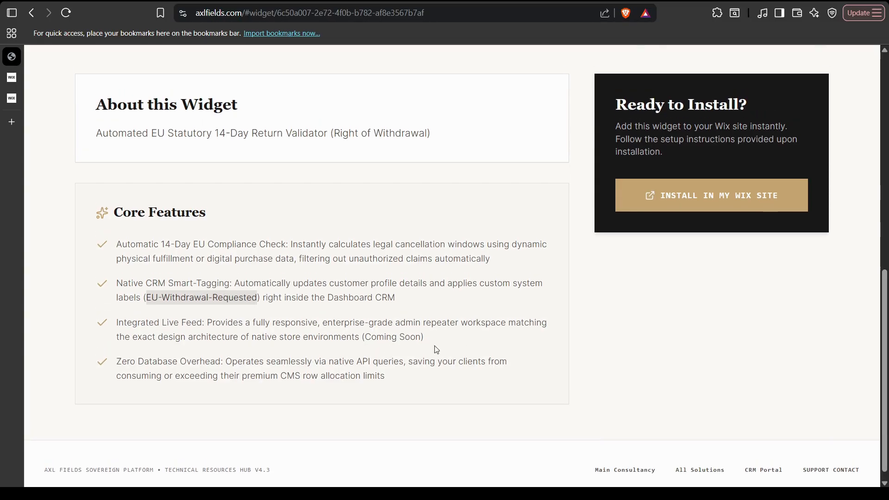
Start installing the app and bring up the choice of target site.
scroll(434, 347, "up", 8)
scroll(433, 347, "down", 3)
scroll(432, 346, "down", 5)
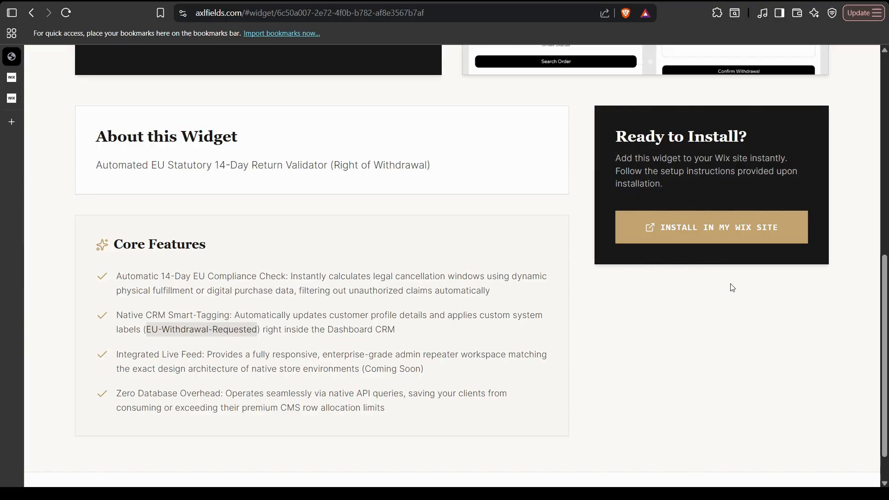
scroll(783, 334, "up", 1)
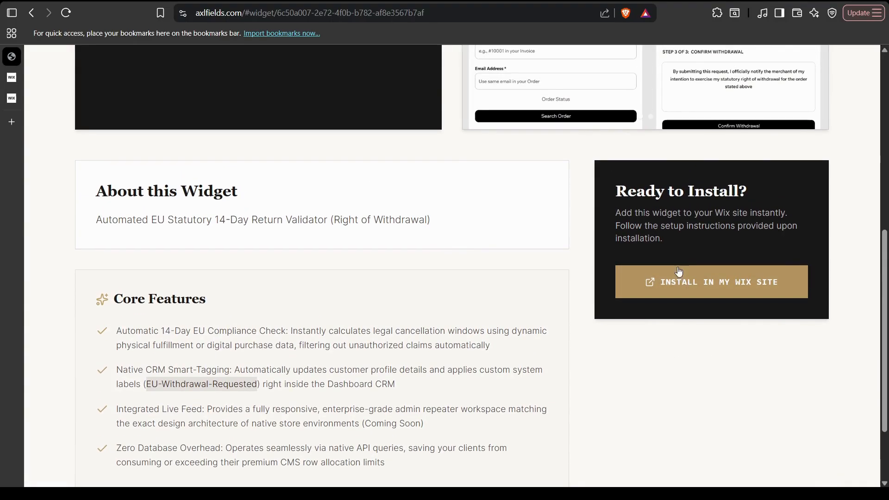
left_click(684, 291)
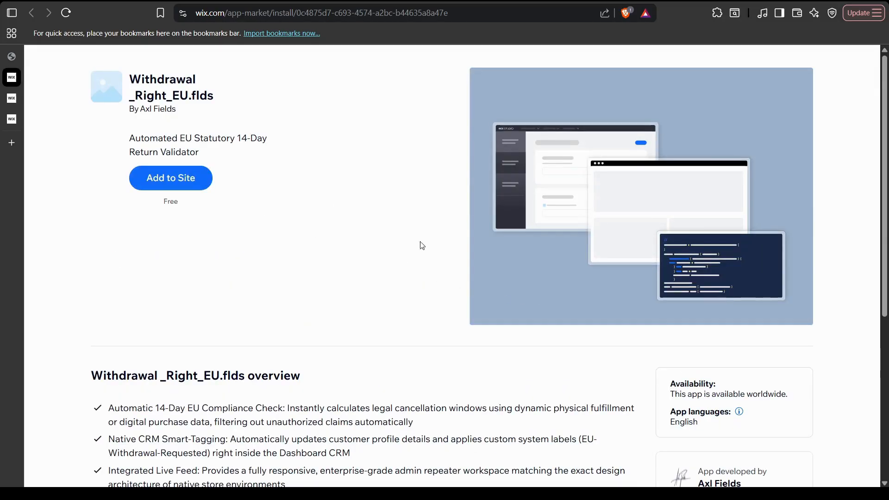
left_click(190, 183)
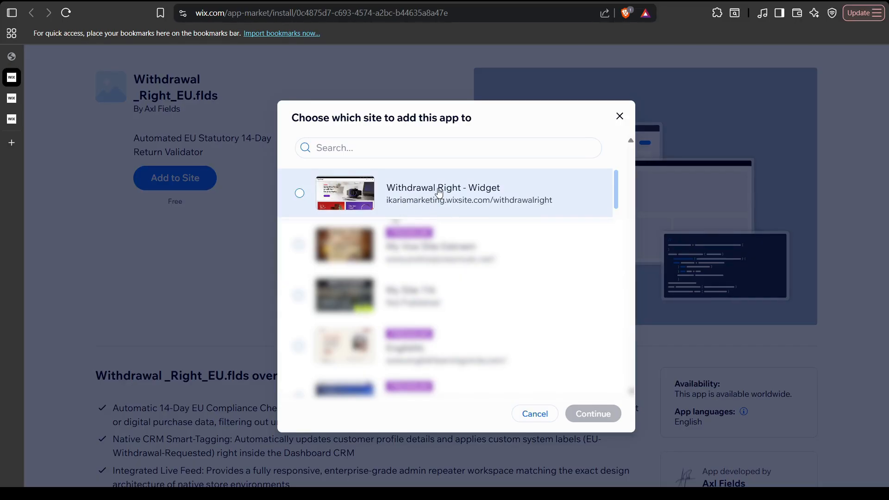
Pick the Withdrawal Right - Widget site, accept the third-party terms and add the app.
left_click(468, 204)
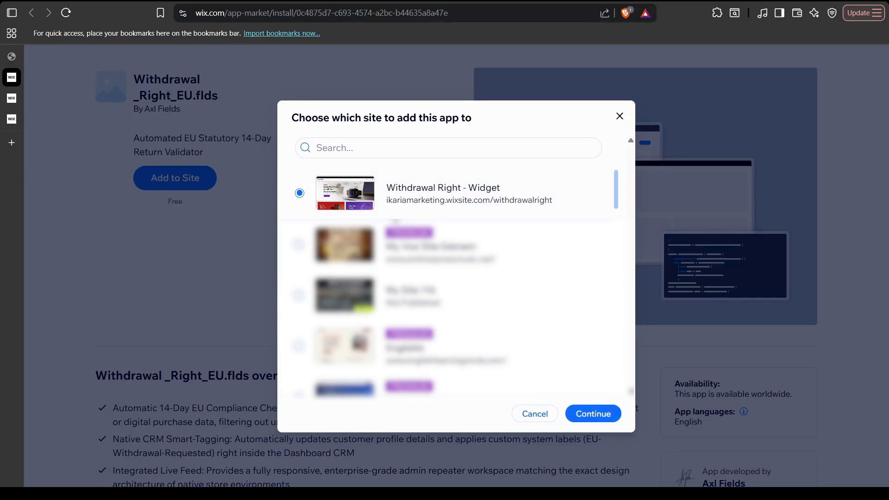
left_click(589, 414)
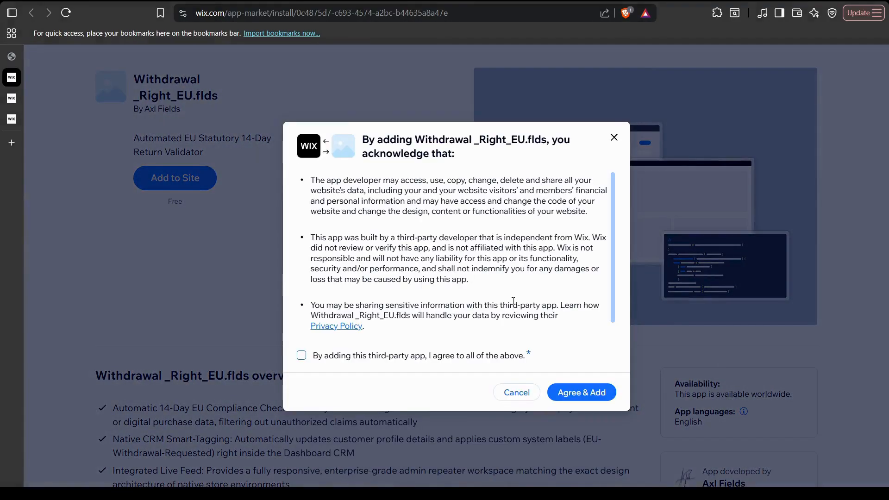
left_click(302, 356)
scroll(475, 286, "down", 1)
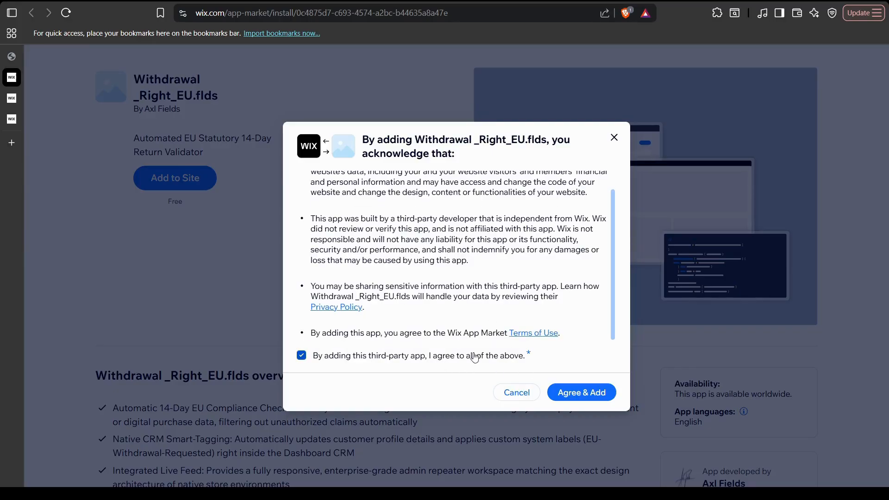
left_click(576, 396)
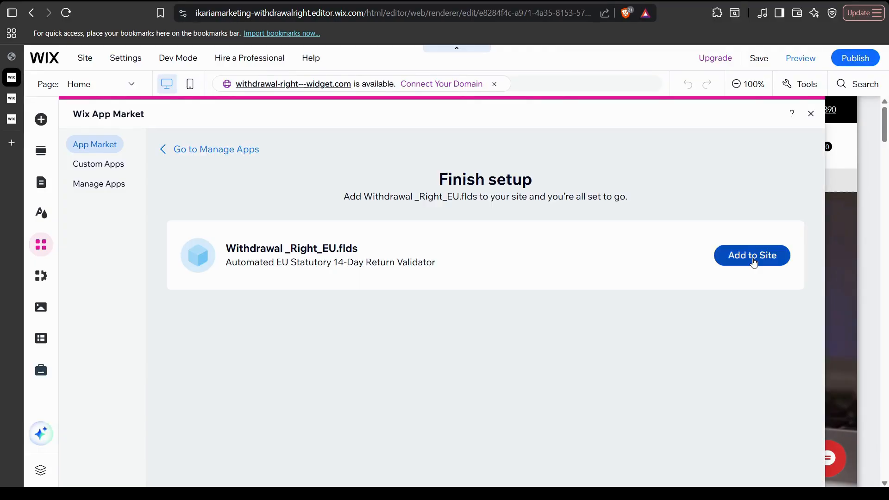
Confirm Add to Site in Finish setup and close the App Widgets panel.
left_click(754, 259)
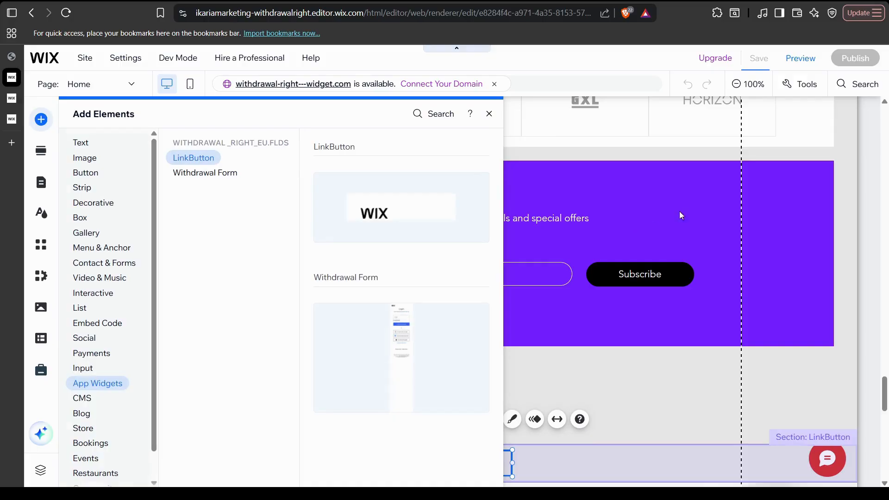
left_click(479, 114)
scroll(574, 326, "down", 3)
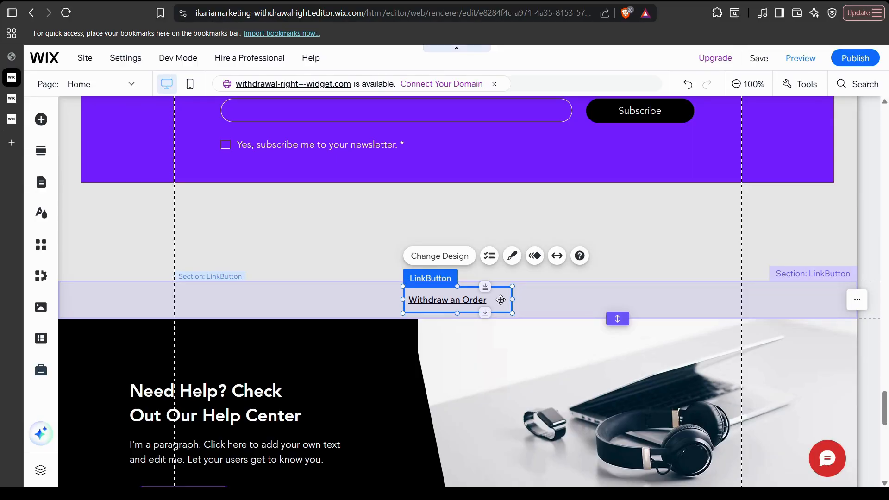
Drag the Withdraw an Order link into the footer's Policy column, aligned under FAQ.
left_click_drag(501, 300, 799, 363)
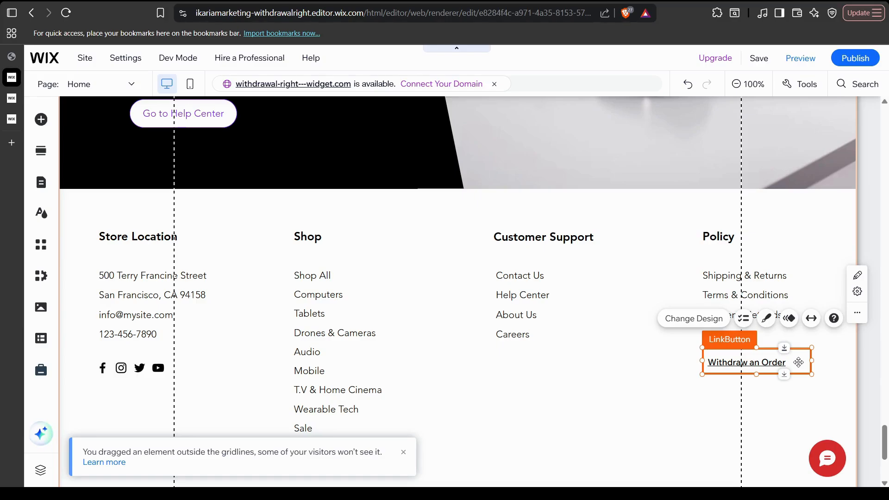
left_click(762, 395)
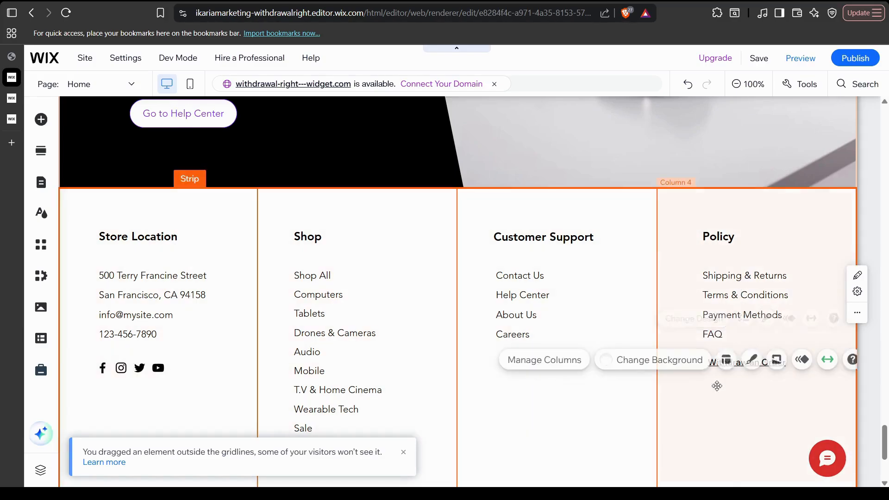
left_click(625, 315)
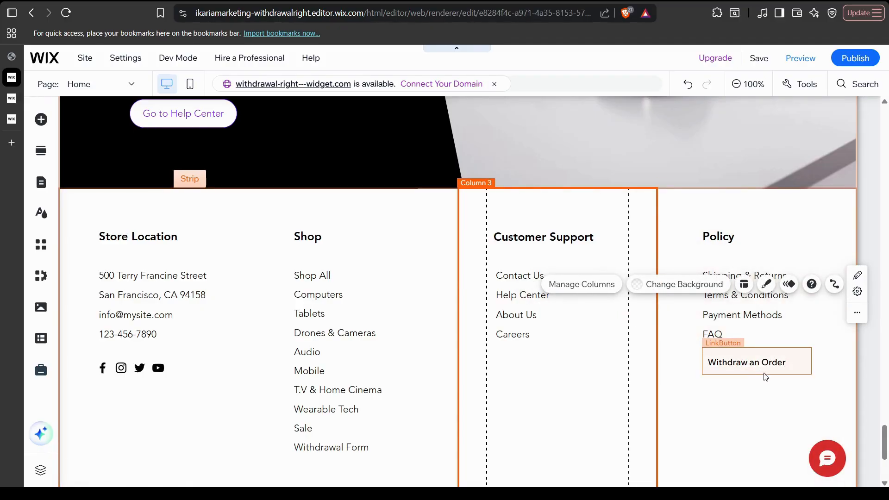
left_click(801, 370)
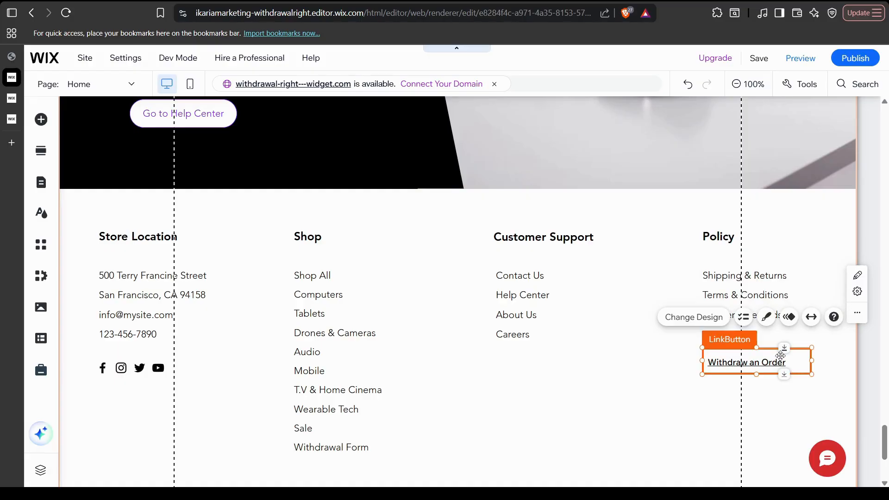
left_click_drag(807, 359, 802, 361)
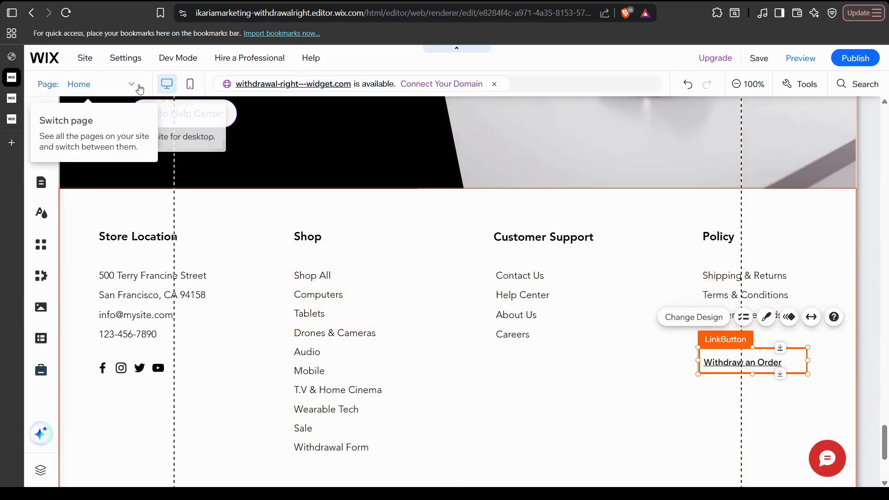
Switch the editor to the My Orders page.
left_click(125, 83)
left_click(60, 306)
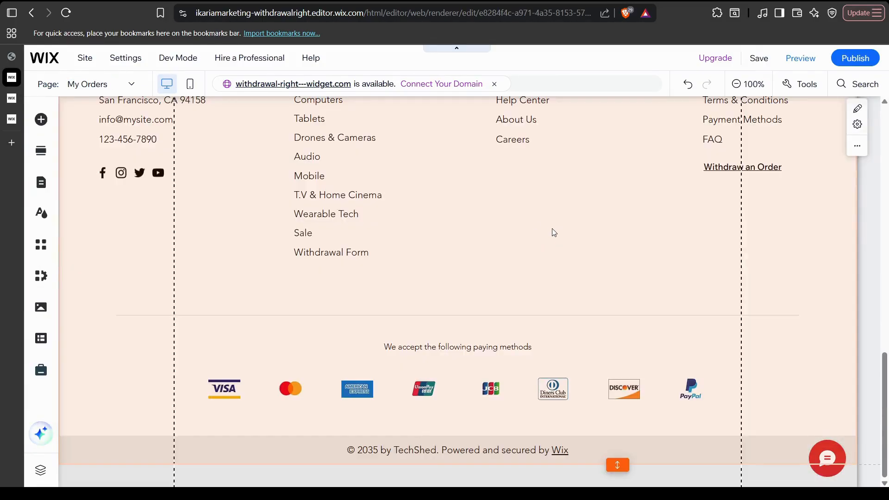
scroll(568, 236, "up", 10)
scroll(568, 244, "up", 3)
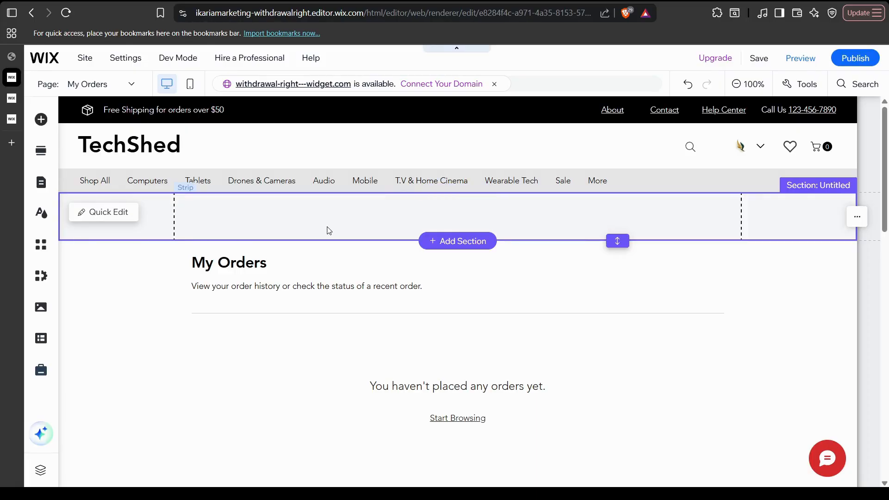
Paste the Withdraw an Order link into the empty top strip and move it to the right.
left_click(304, 222)
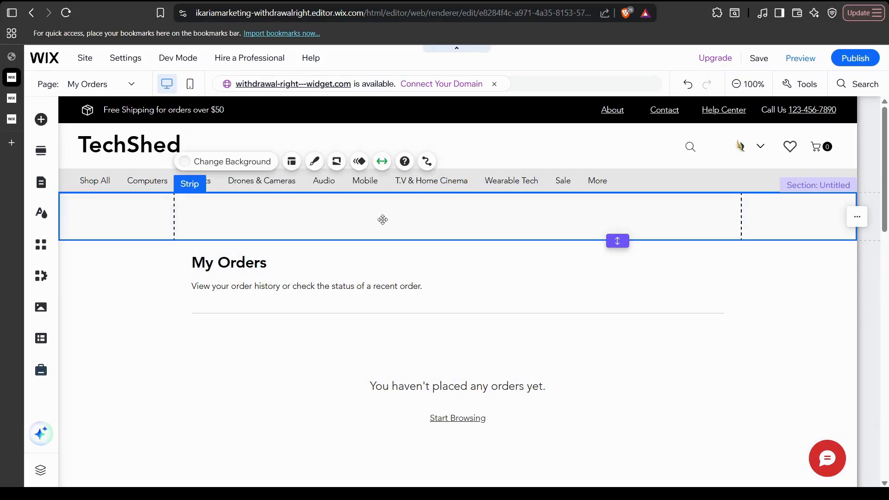
key("ctrl+v")
left_click_drag(504, 227, 736, 217)
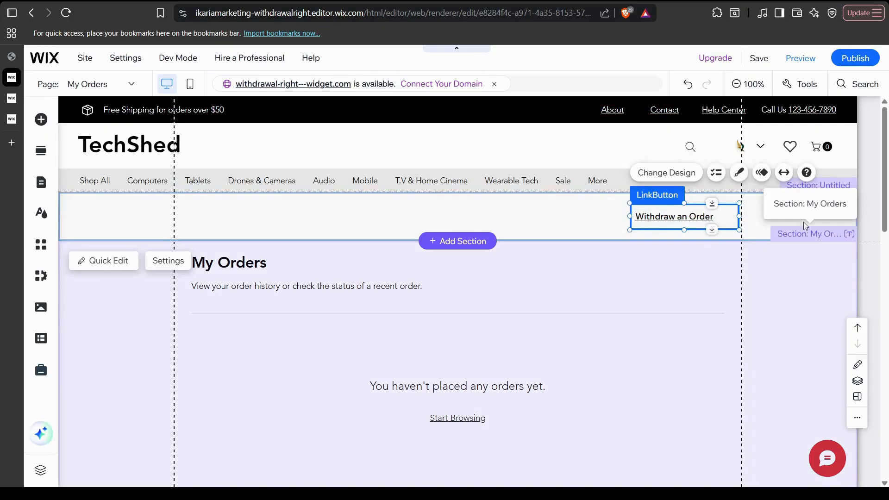
left_click(783, 220)
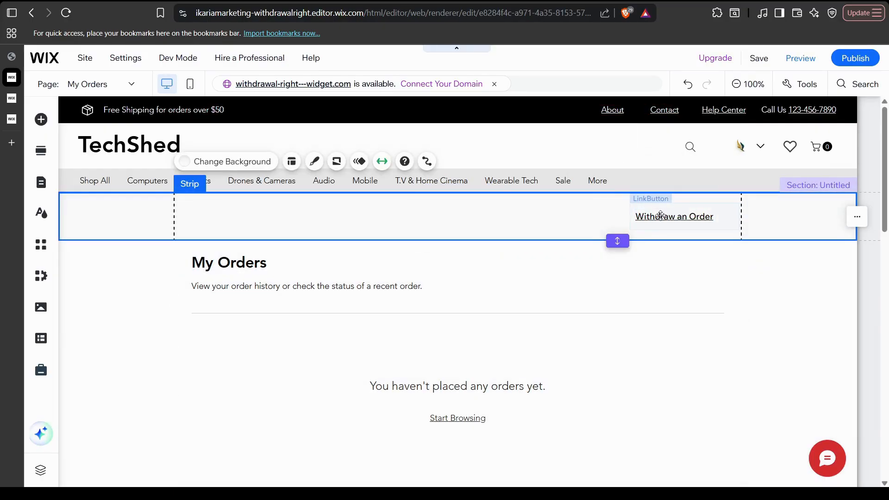
left_click(661, 215)
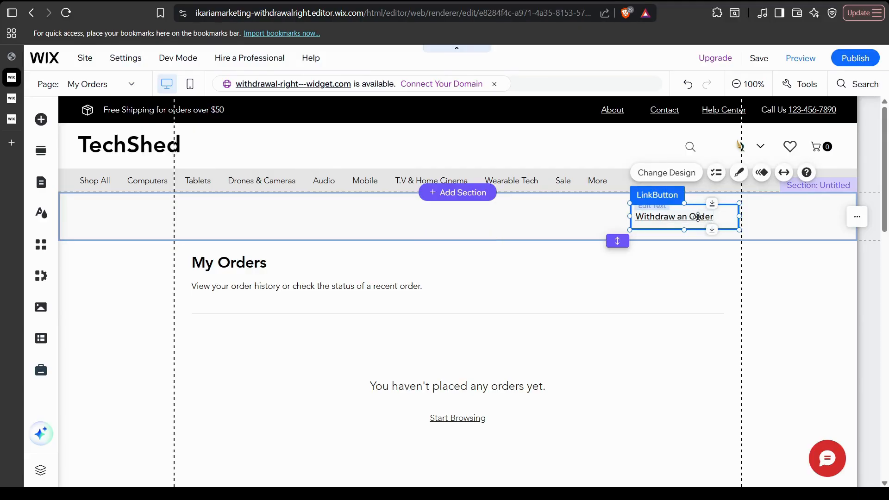
left_click(680, 216)
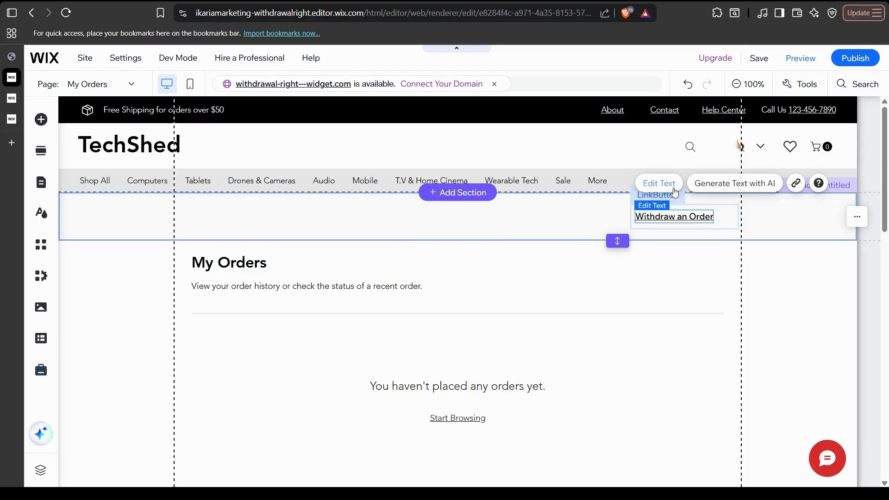
Try changing the link text to 'Contract', then undo so it stays Withdraw an Order.
double_click(700, 216)
left_click(700, 216)
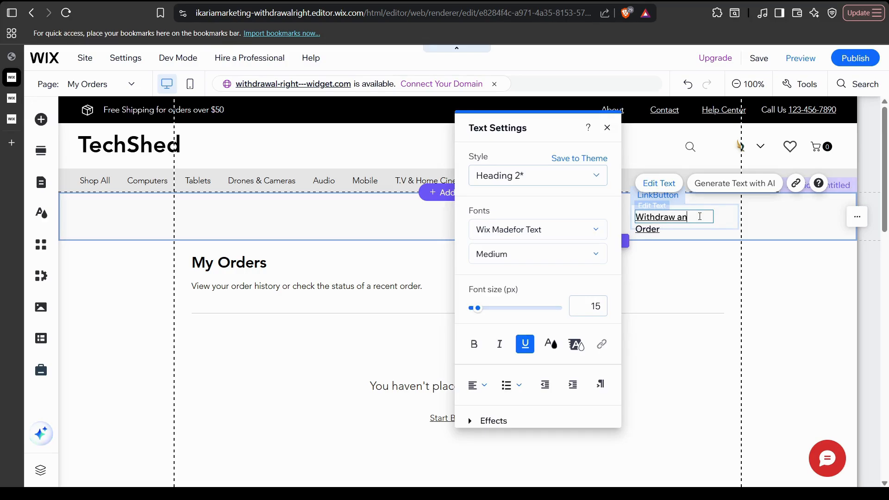
key("BackSpace")
key("BackSpace")
key("BackSpace")
key("BackSpace")
key("BackSpace")
key("BackSpace")
key("BackSpace")
type("Contract")
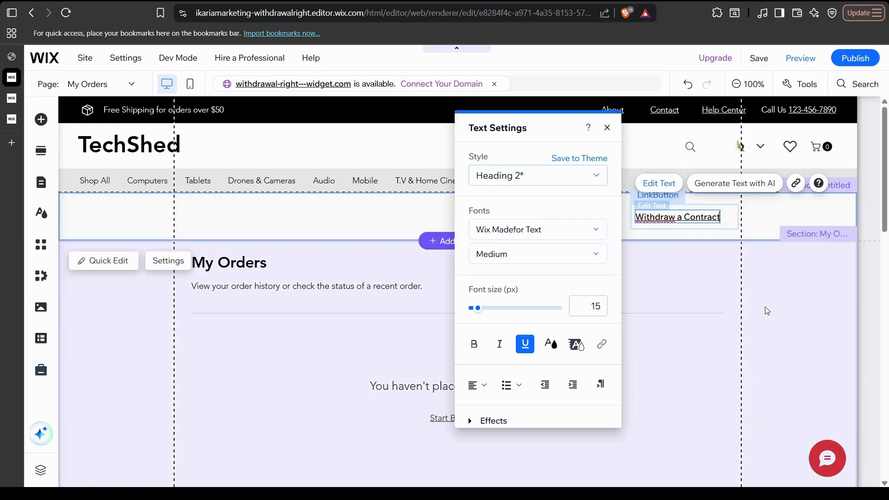
key("ctrl+z")
left_click(116, 81)
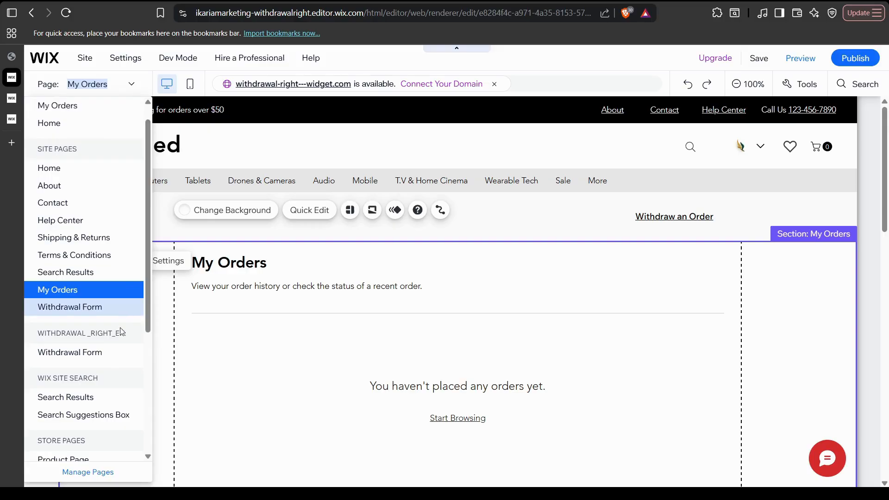
Open the Withdrawal Form page and preview the form in mobile view before returning to desktop.
left_click(93, 353)
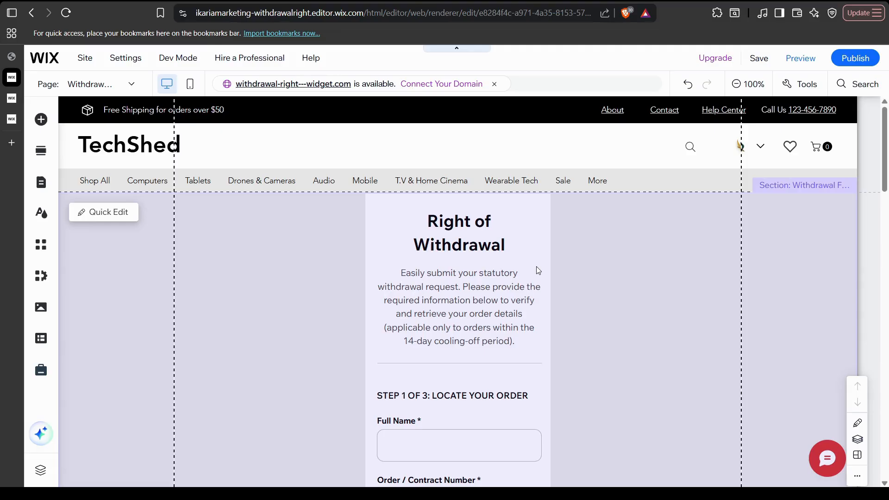
scroll(613, 304, "down", 1)
scroll(606, 310, "down", 1)
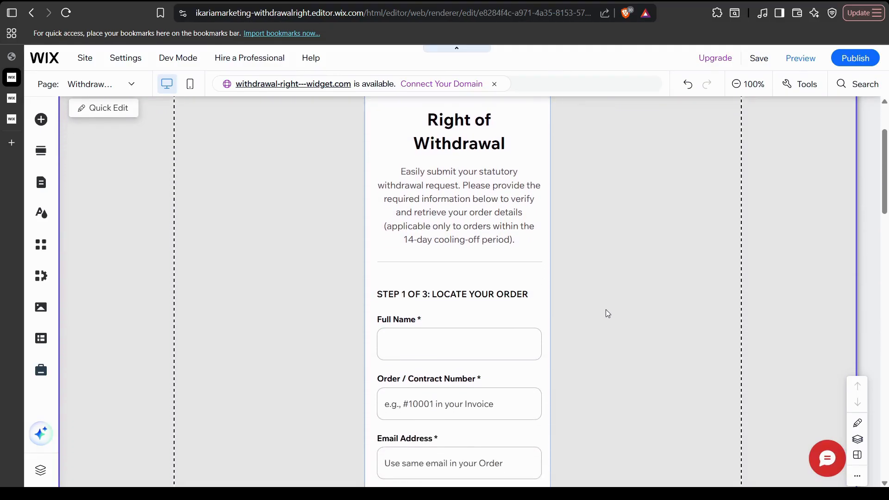
left_click(539, 263)
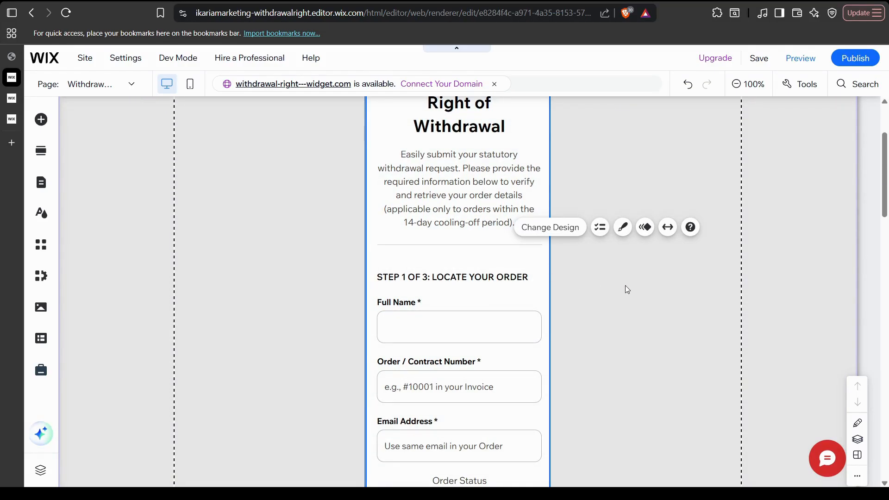
scroll(619, 288, "up", 1)
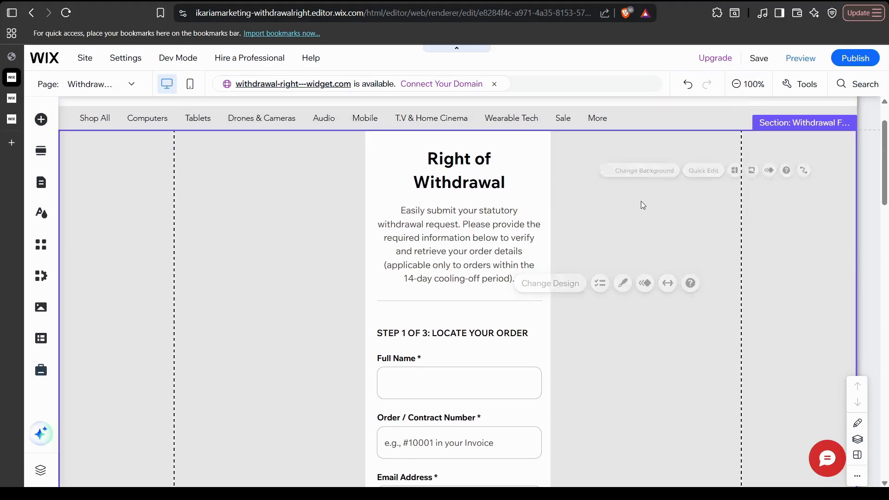
left_click(190, 83)
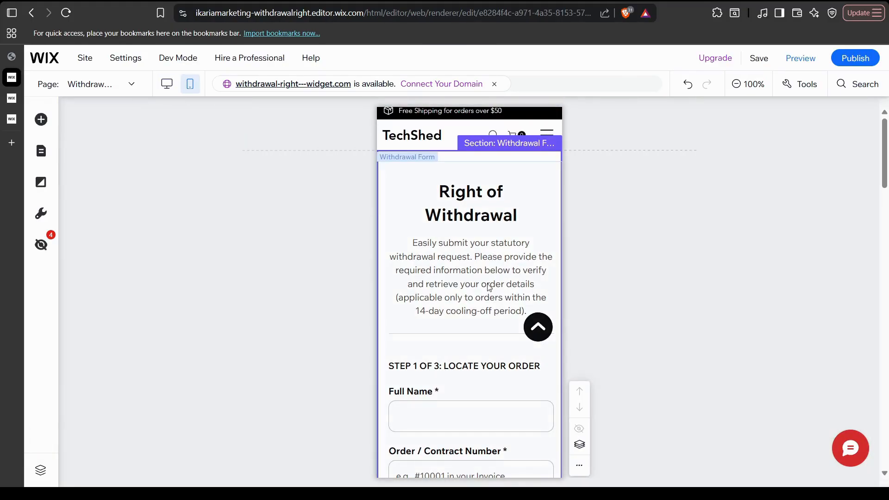
scroll(487, 284, "down", 3)
scroll(488, 284, "up", 3)
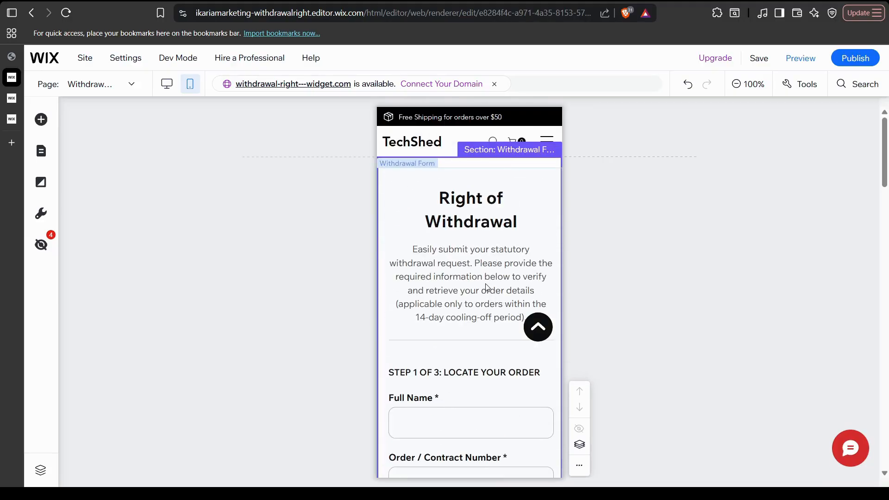
left_click(167, 84)
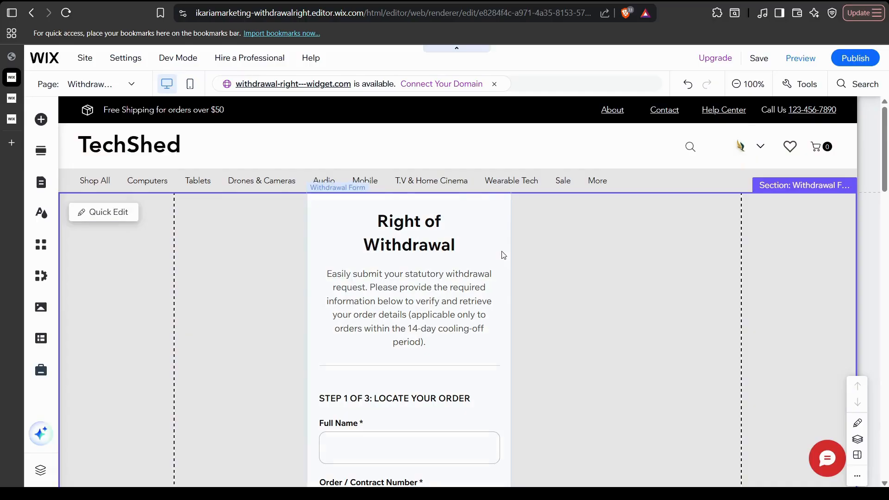
Widen the Withdrawal Form widget toward the right and select the Right of Withdrawal heading.
left_click(507, 255)
left_click_drag(510, 255, 584, 265)
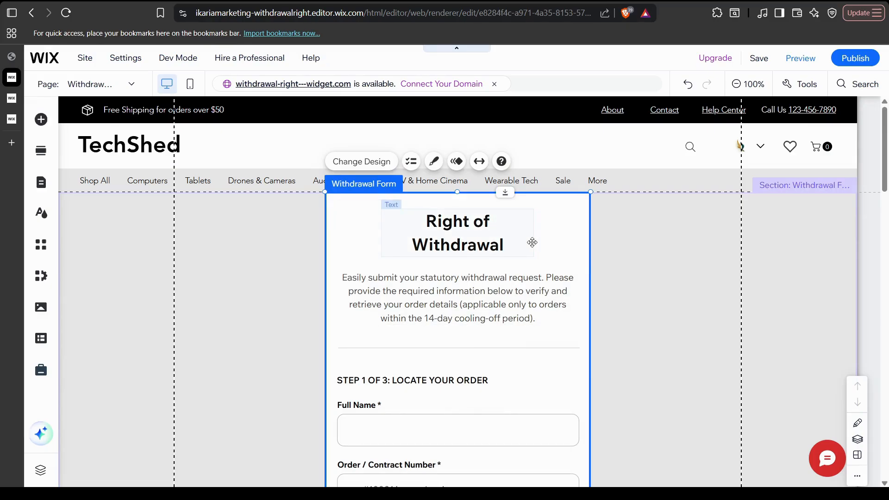
left_click(493, 232)
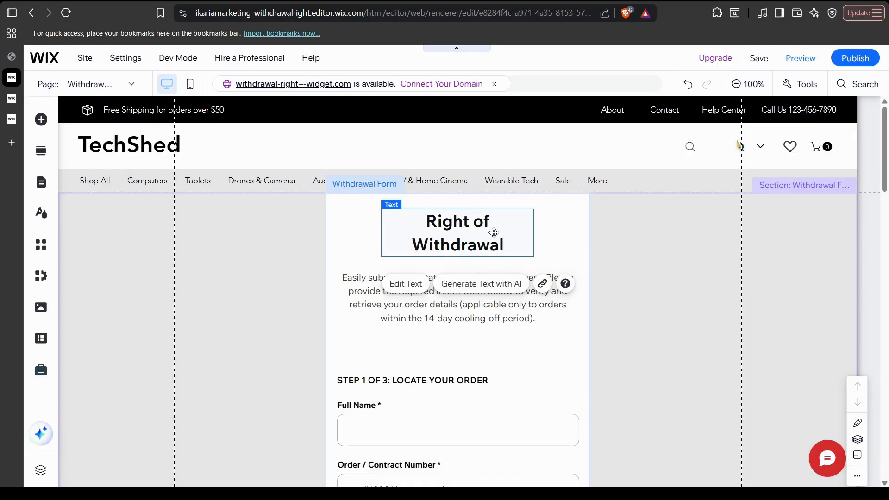
double_click(493, 232)
left_click(565, 331)
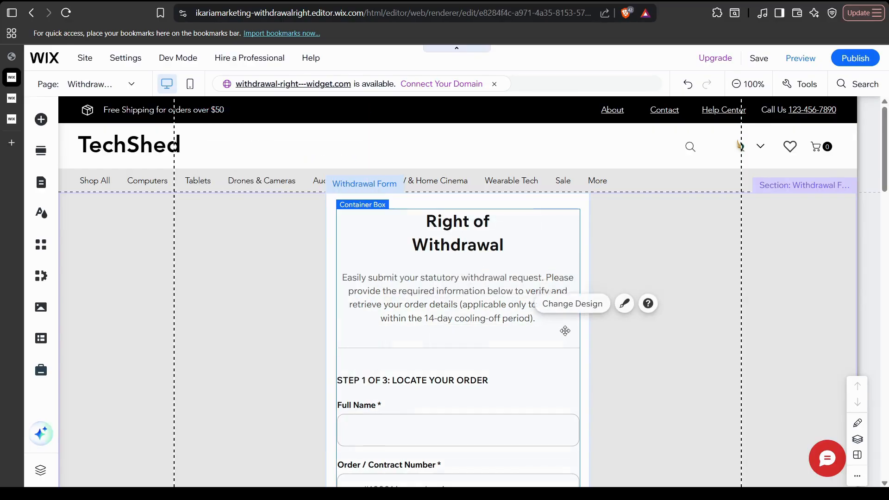
Set the Right of Withdrawal heading to bold Poppins Regular.
double_click(497, 236)
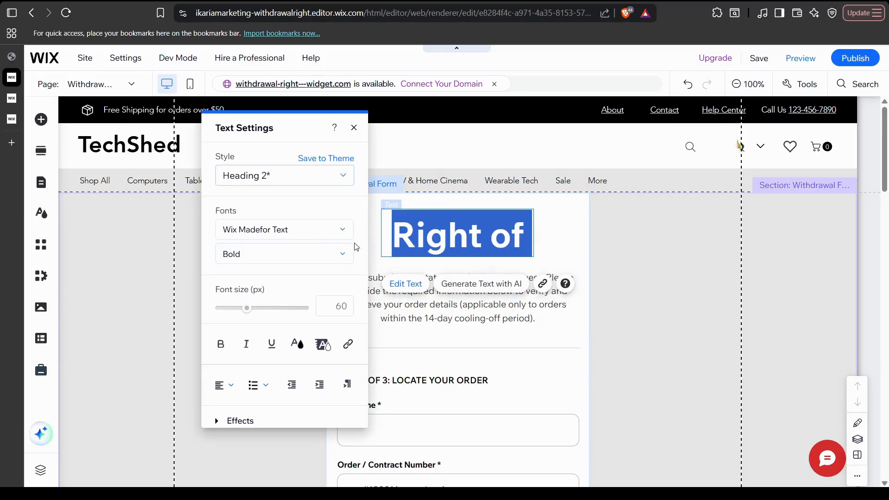
left_click(293, 230)
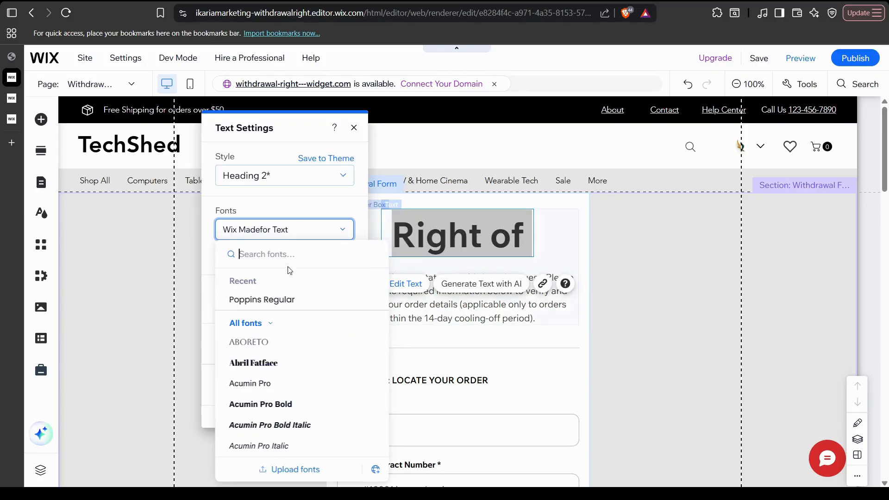
left_click(278, 300)
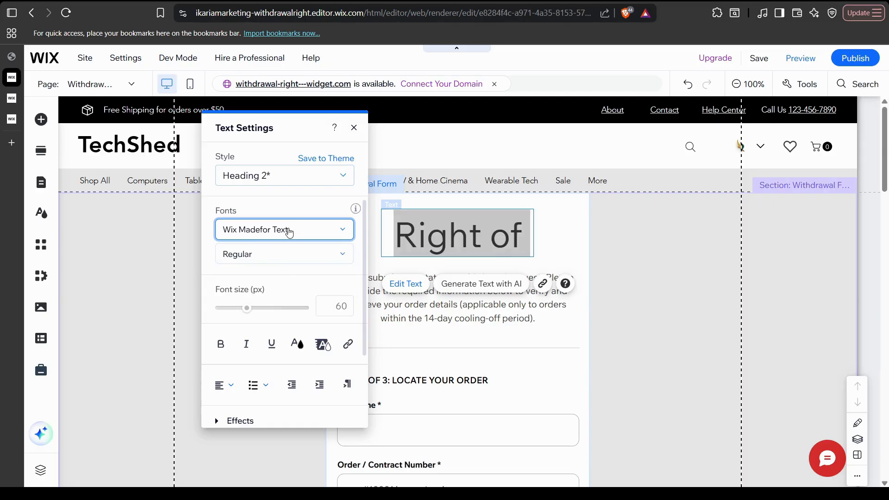
left_click(288, 230)
left_click(277, 298)
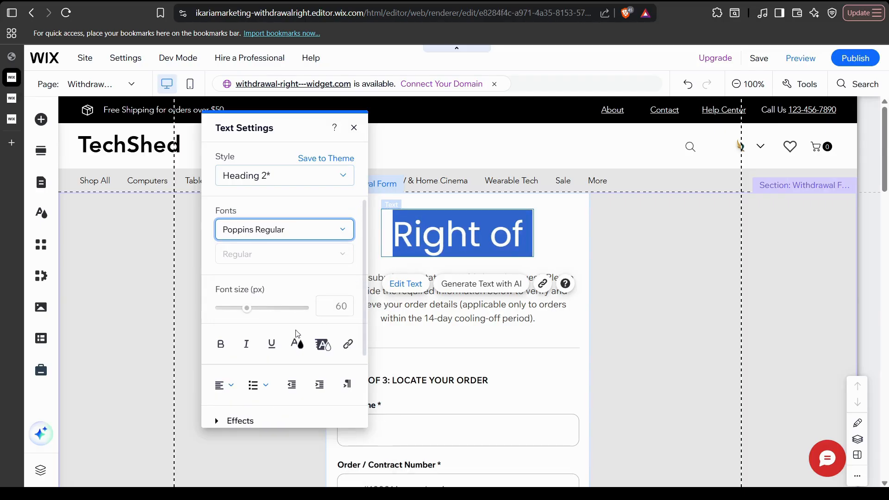
left_click(221, 344)
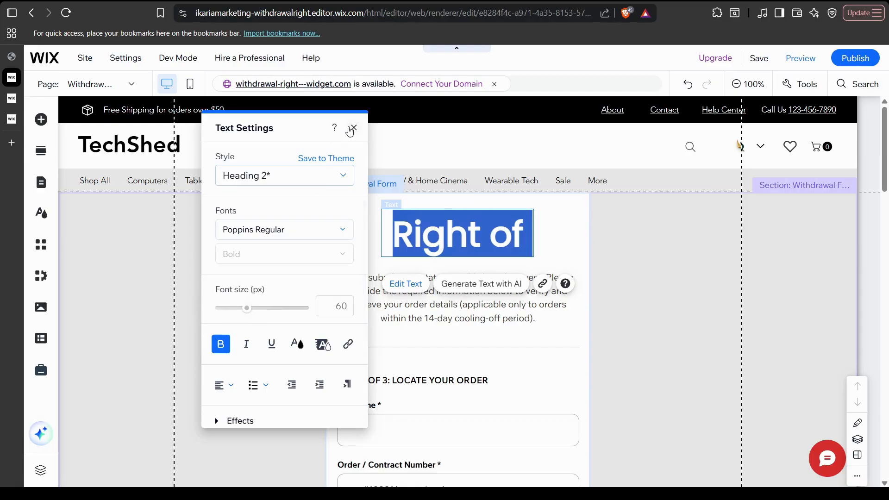
left_click(675, 290)
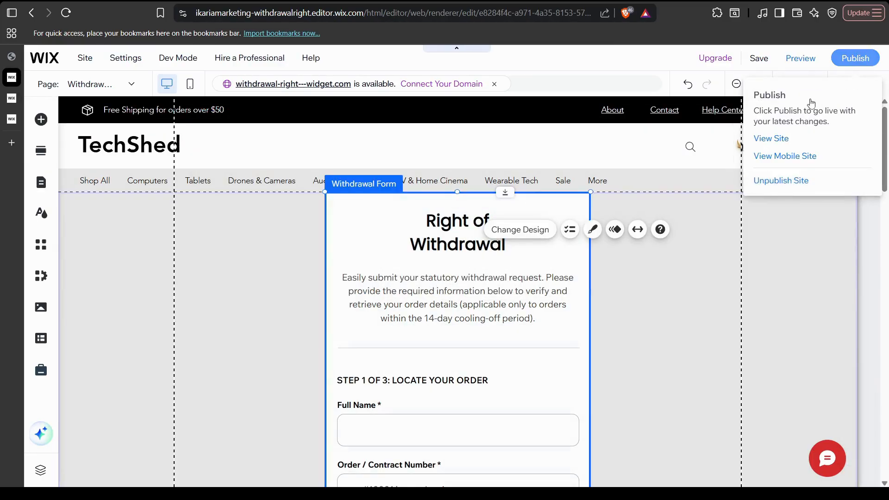
Publish the site and switch to the store's Orders list.
left_click(855, 58)
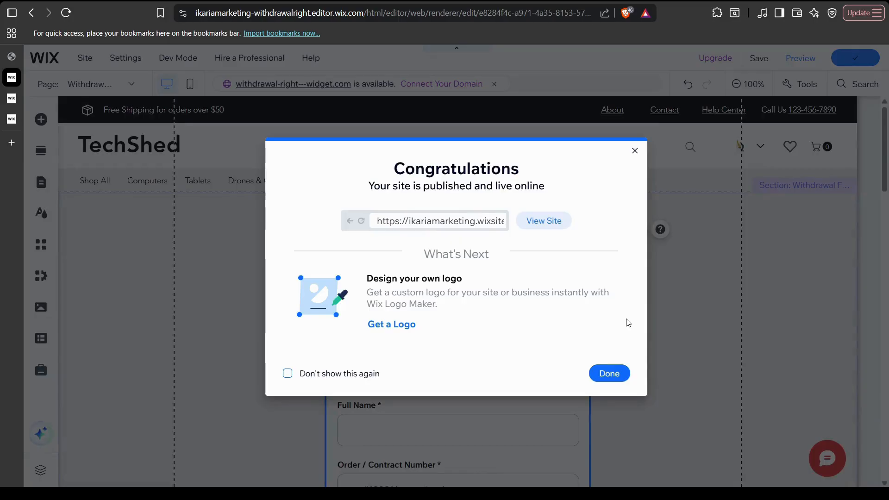
left_click(612, 379)
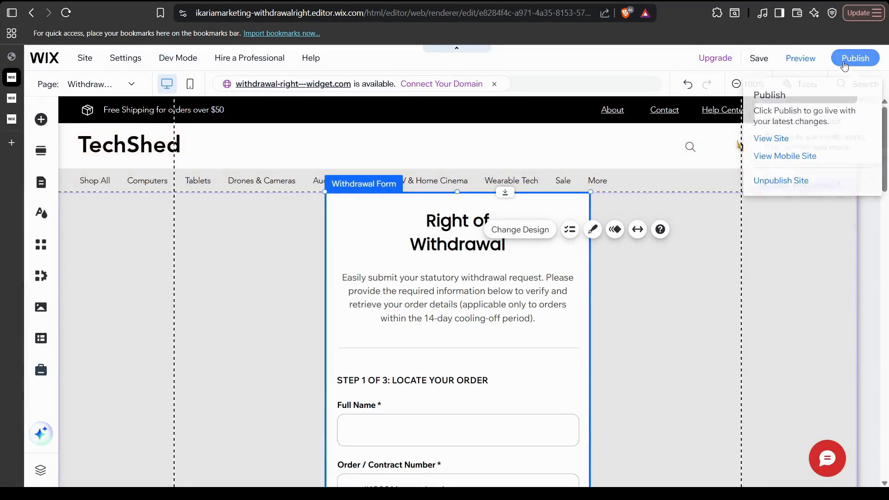
left_click(12, 119)
scroll(498, 320, "up", 1)
scroll(505, 337, "down", 1)
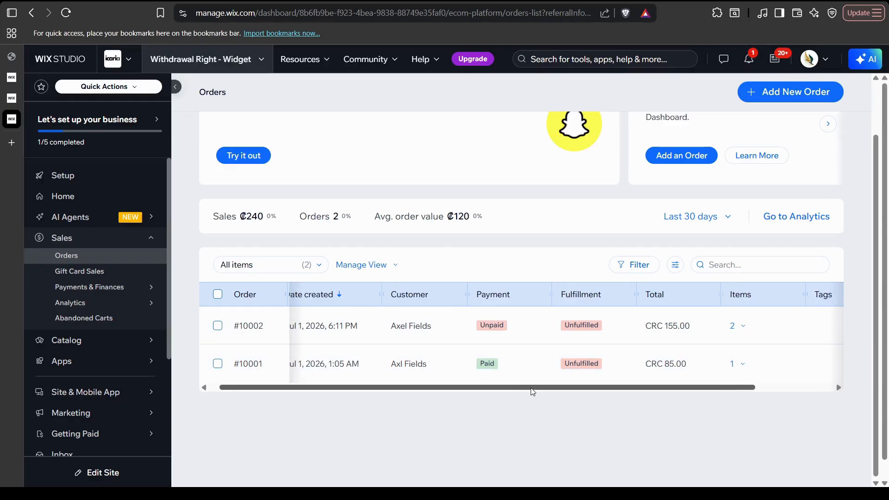
Open the paid, unfulfilled order's details, then return to the live withdrawal form tab.
left_click(442, 366)
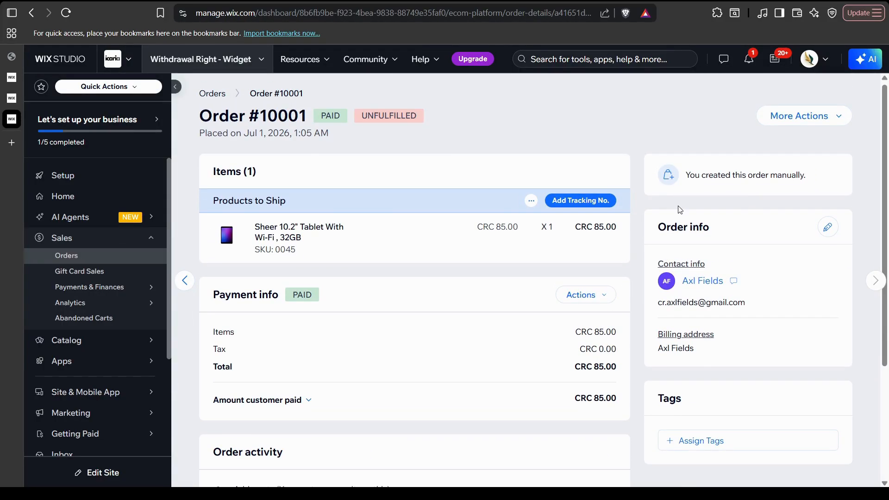
key("ctrl+shift+Tab")
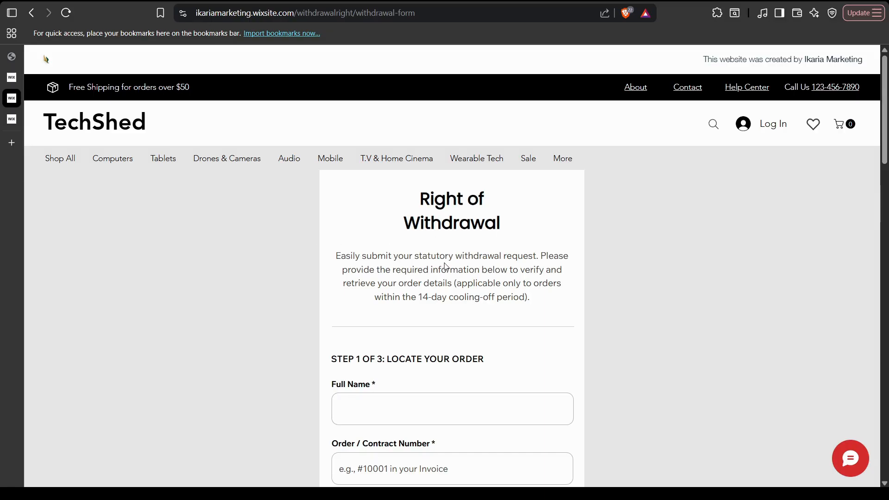
Scroll the live withdrawal form and place the caret in the Full Name field.
scroll(446, 267, "down", 2)
scroll(440, 268, "up", 2)
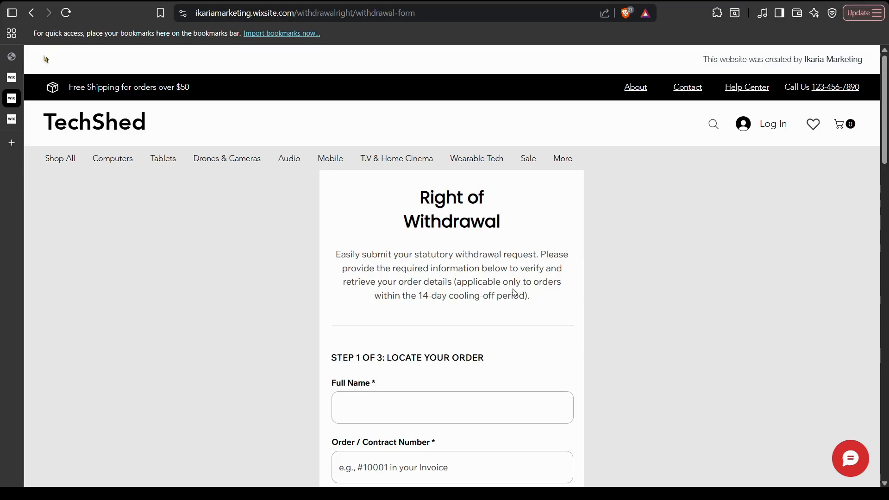
scroll(506, 314, "down", 3)
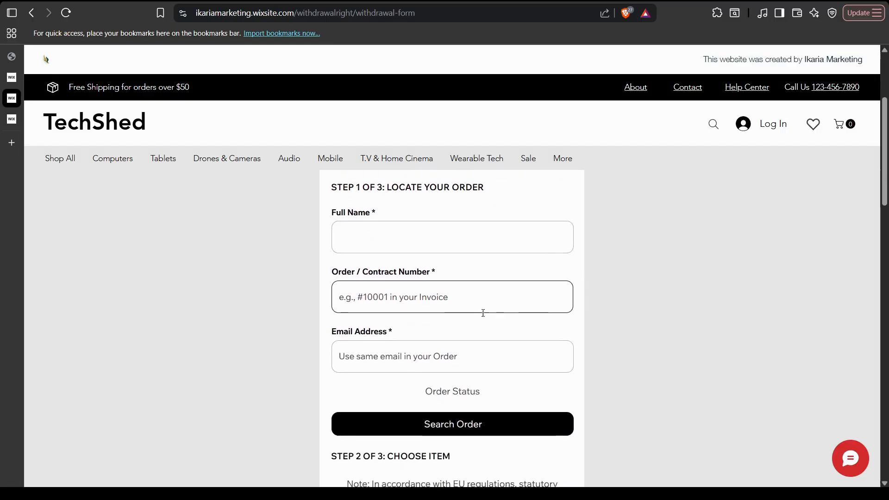
scroll(474, 255, "up", 1)
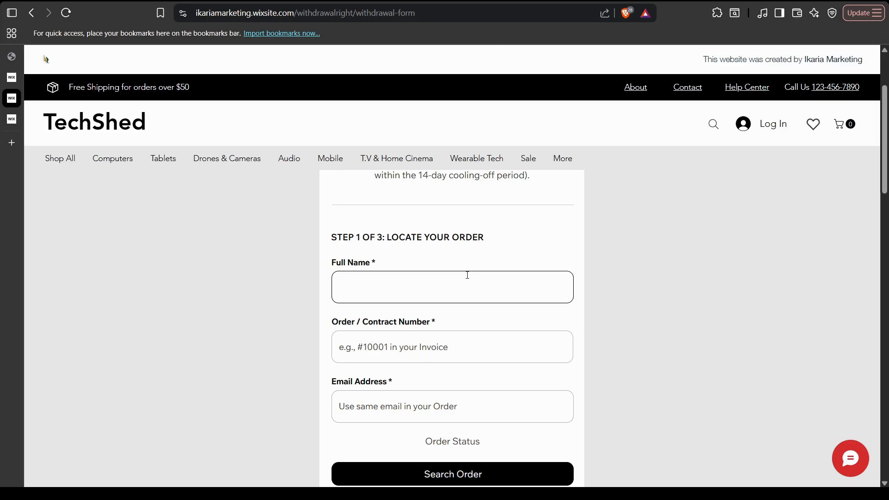
scroll(516, 281, "down", 1)
scroll(516, 280, "up", 1)
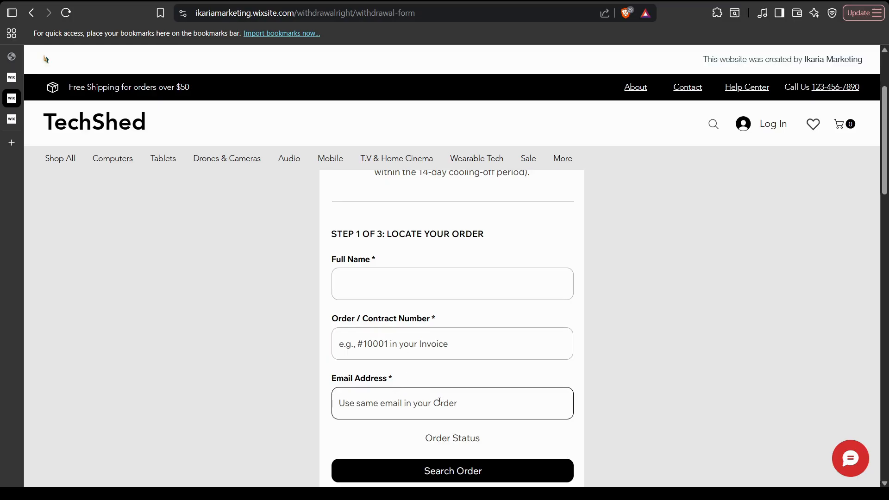
left_click(424, 274)
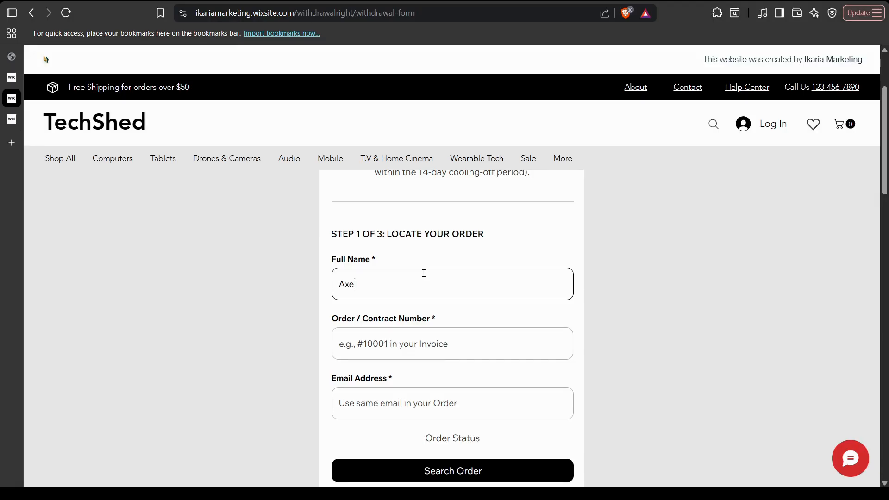
Enter the customer's full name and order number 10001 in the withdrawal form's first step.
left_click(56, 120)
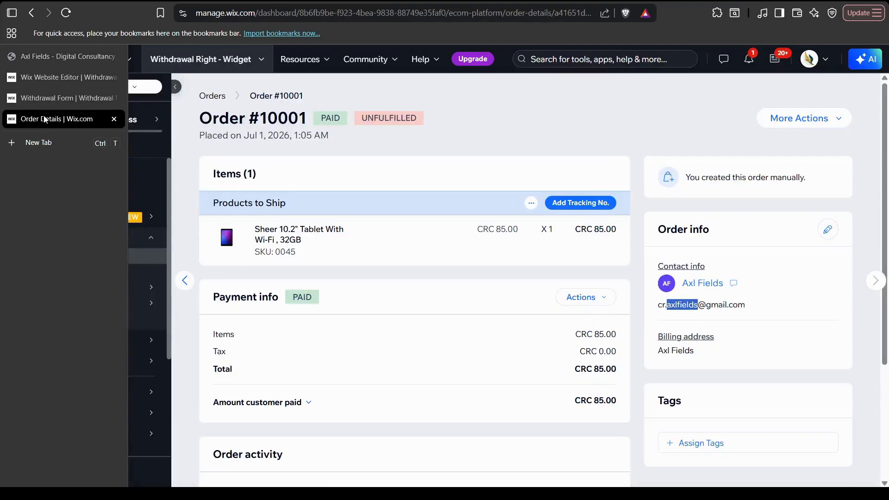
left_click(52, 99)
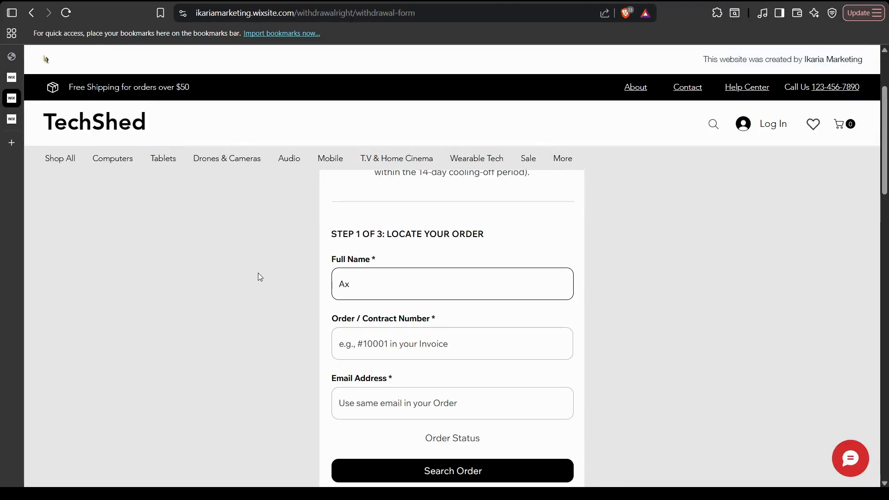
left_click(449, 342)
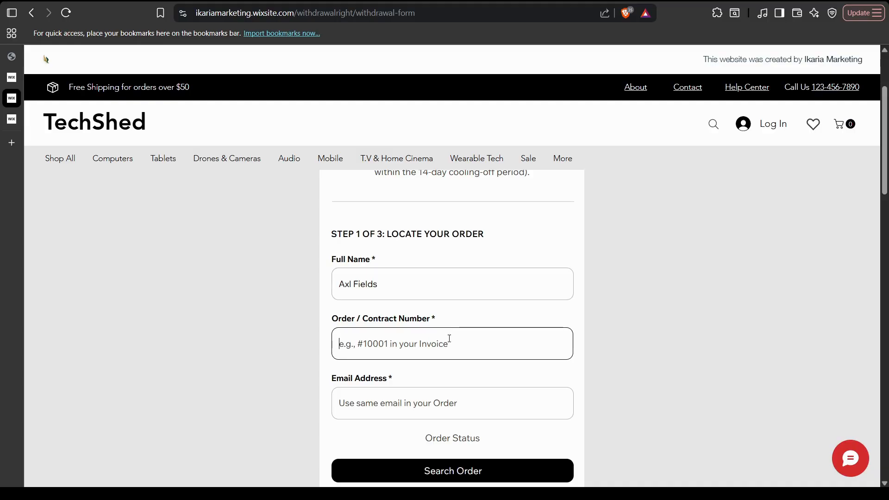
left_click(485, 328)
type("1")
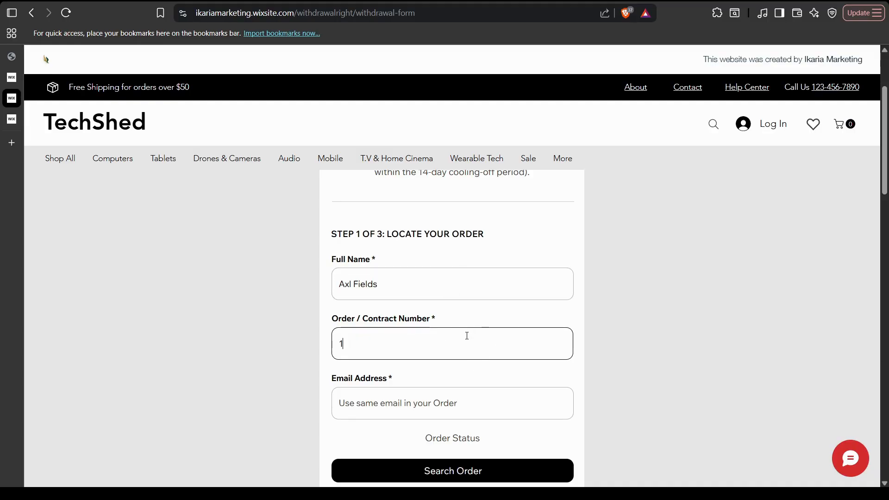
type("0001")
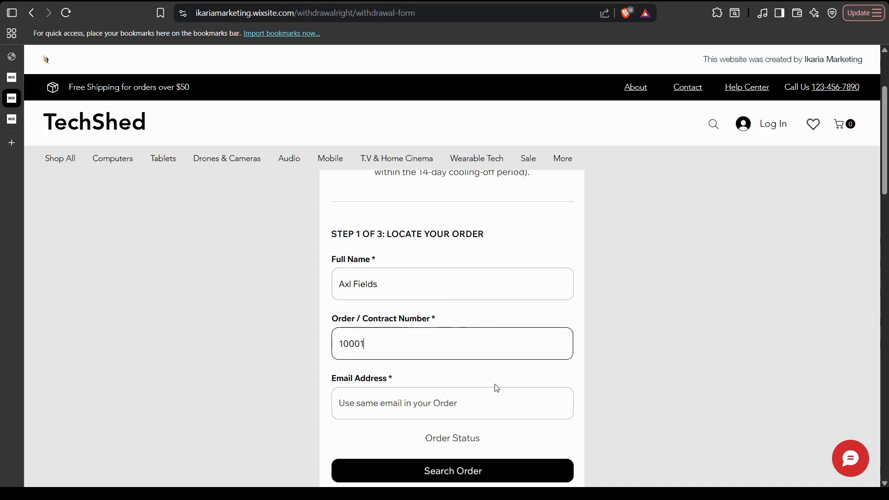
Fill the Email Address field with a test e-mail address after checking the order details.
left_click(21, 119)
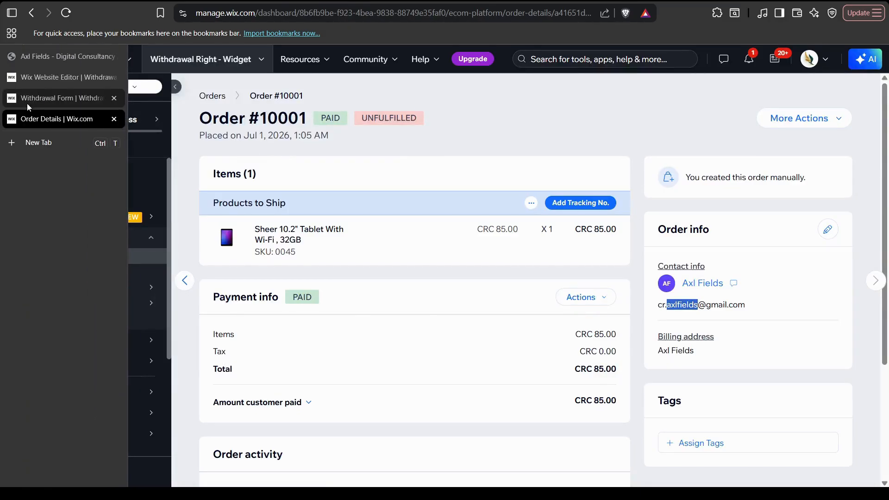
left_click(27, 103)
scroll(389, 367, "down", 1)
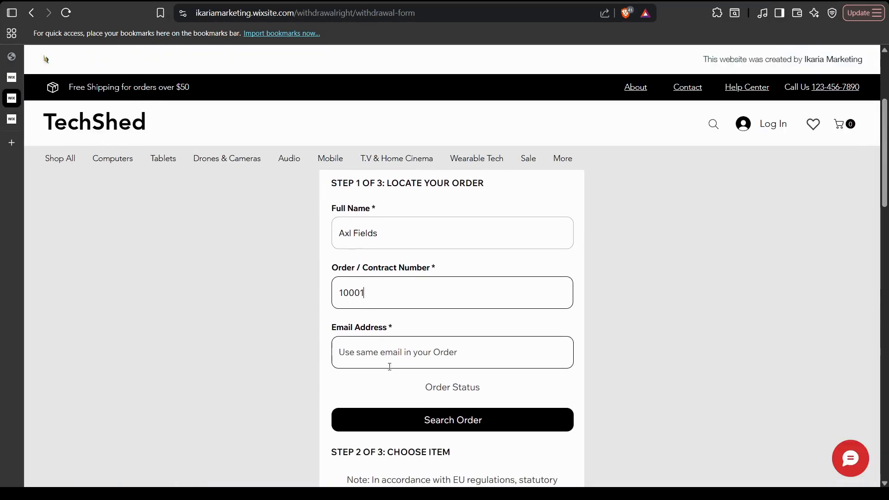
left_click(464, 321)
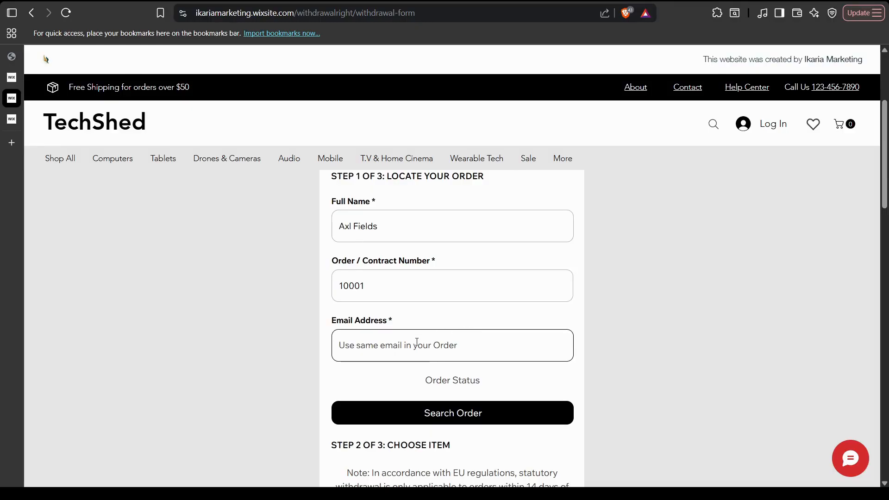
type("test")
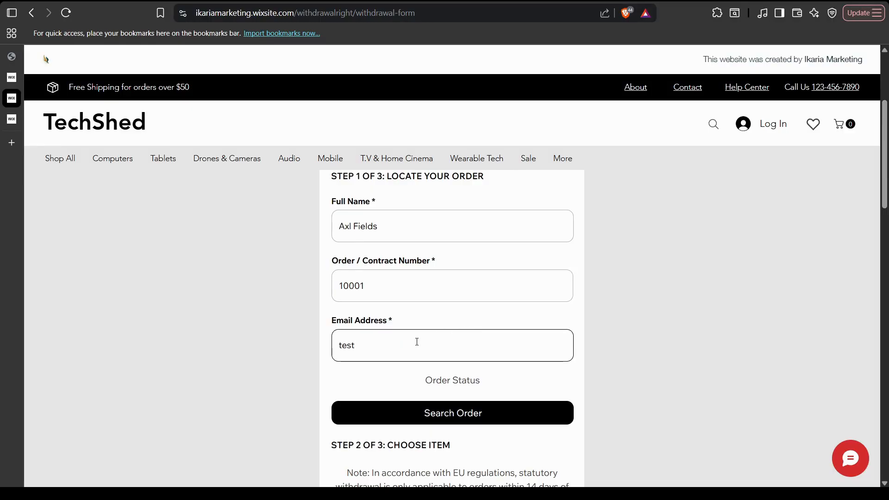
type("4@")
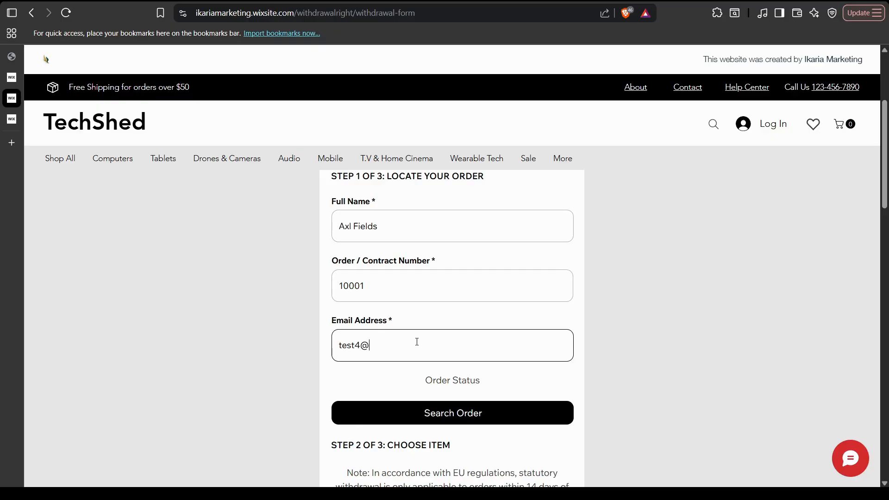
type("email.com")
double_click(355, 286)
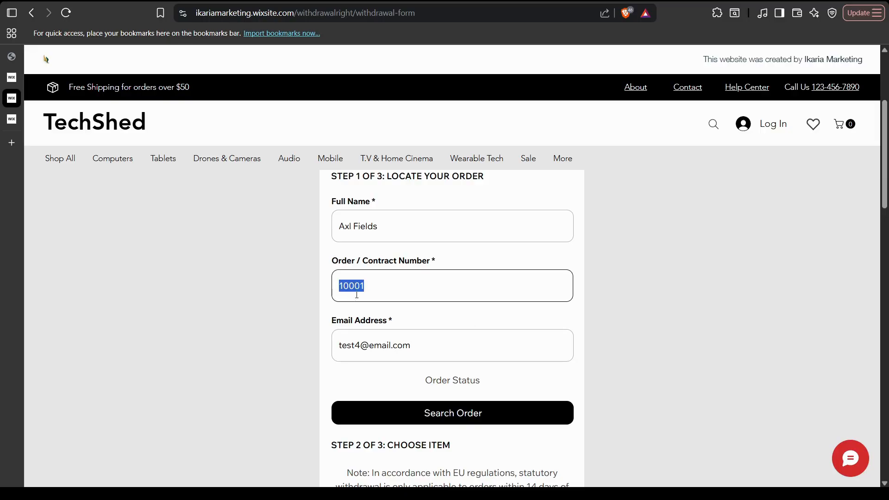
left_click(359, 318)
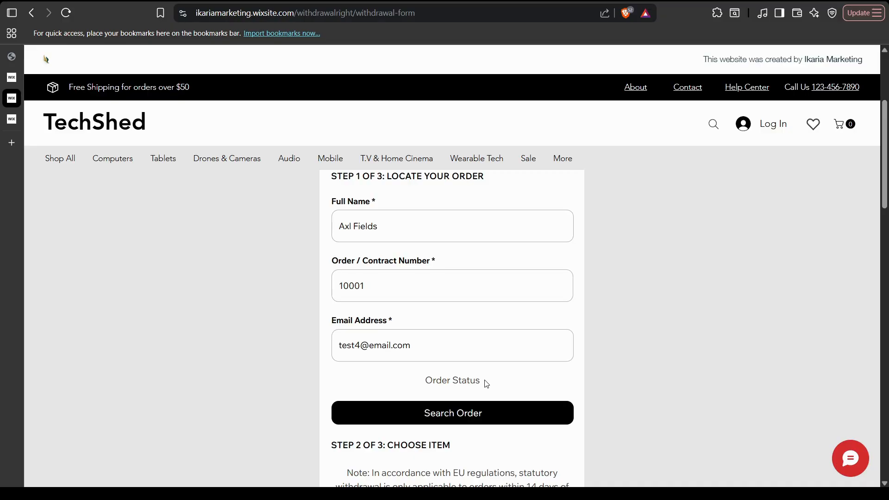
scroll(487, 373, "up", 1)
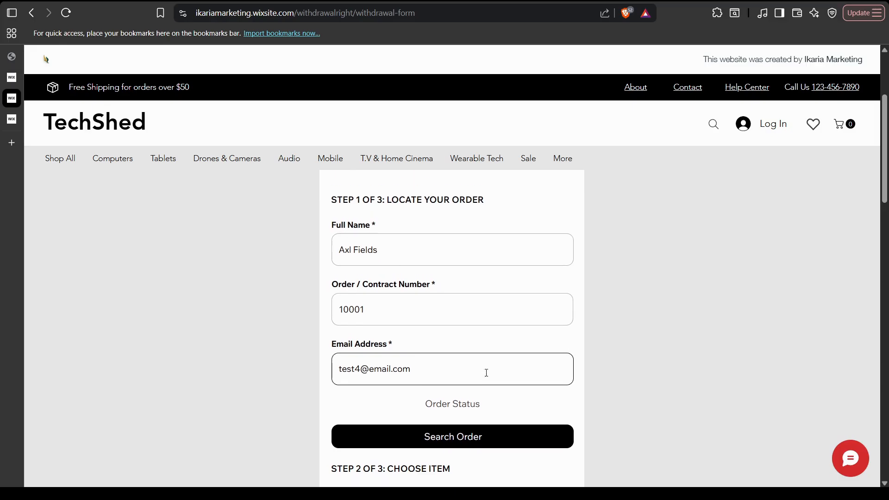
scroll(486, 373, "down", 1)
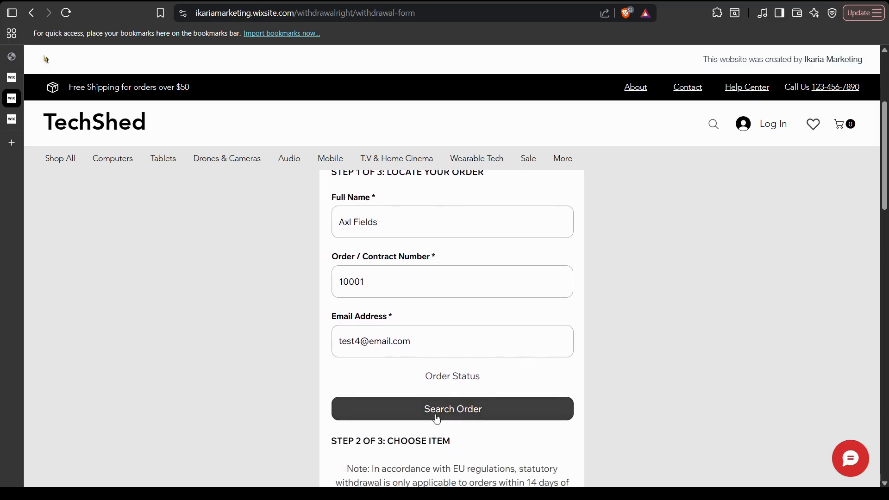
Run Search Order with the test e-mail, then select that address in the field.
left_click(509, 420)
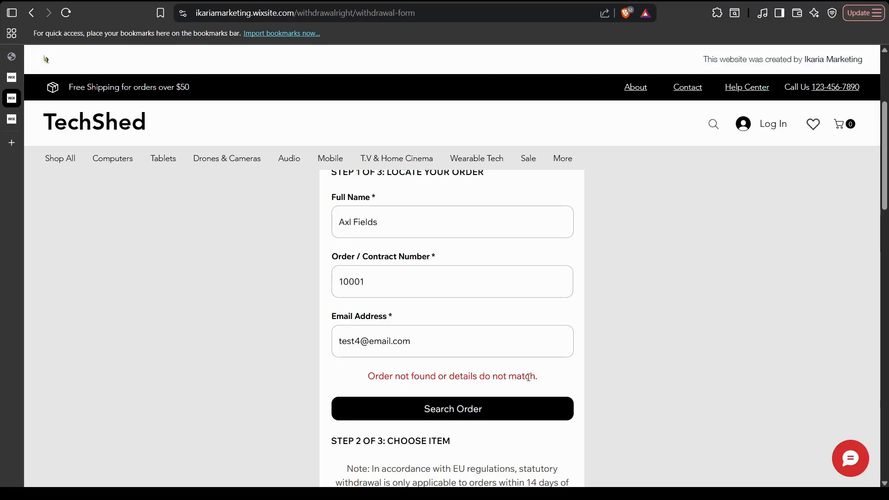
left_click(446, 343)
triple_click(446, 344)
Replace it with the order's real customer e-mail copied from Order Details and search again.
left_click(25, 121)
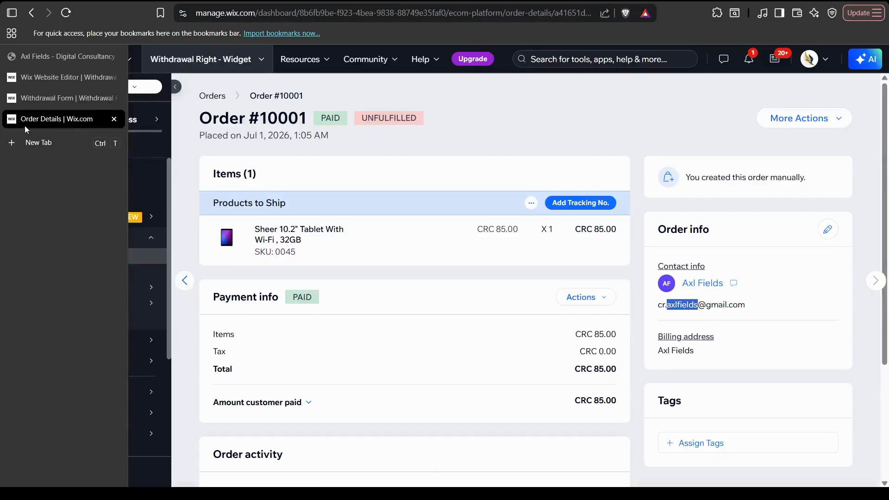
triple_click(717, 305)
key("ctrl+c")
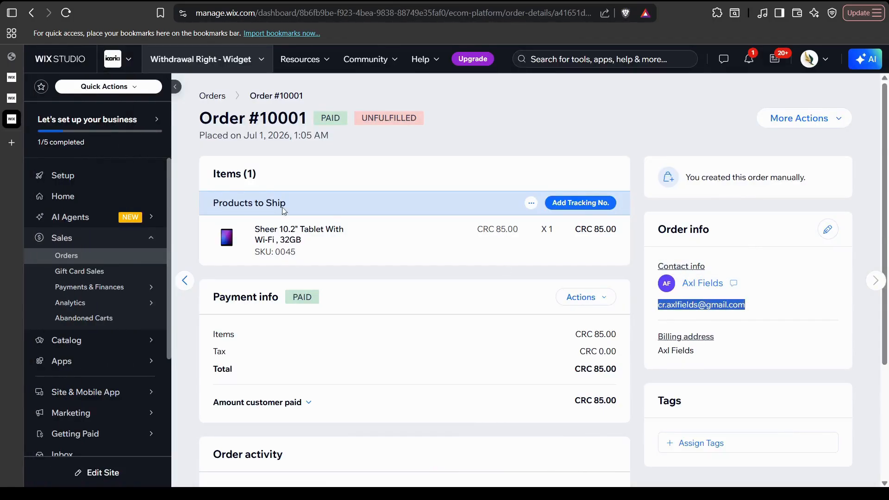
left_click(28, 99)
left_click(432, 336)
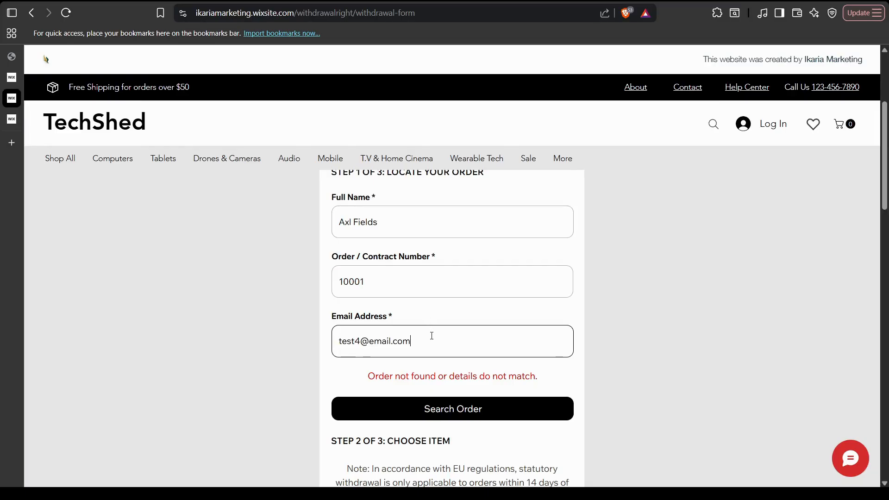
key("ctrl+a")
key("ctrl+v")
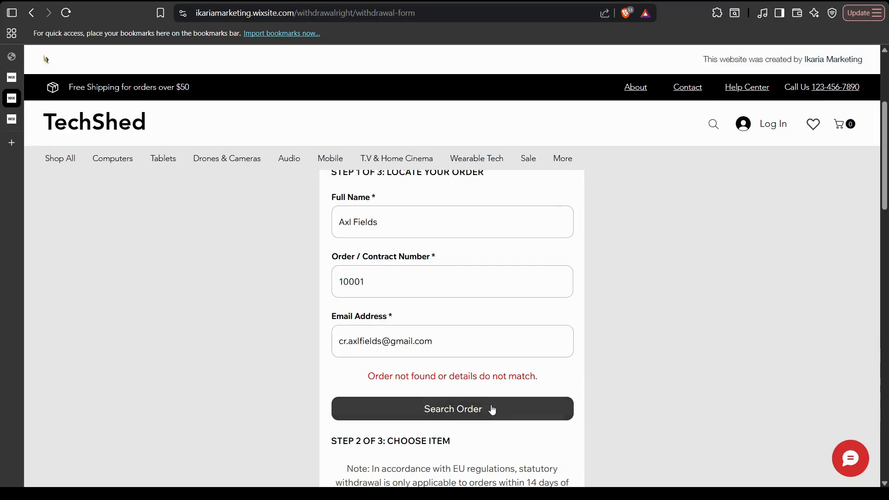
left_click(492, 409)
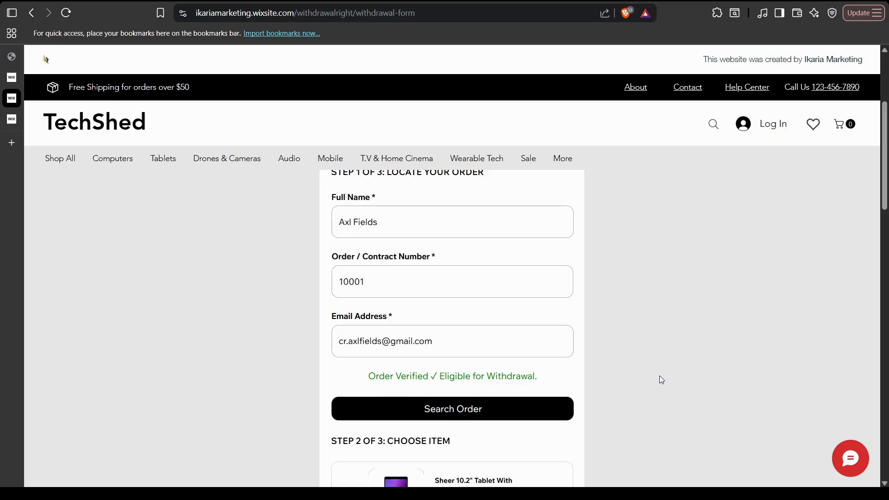
scroll(576, 360, "down", 1)
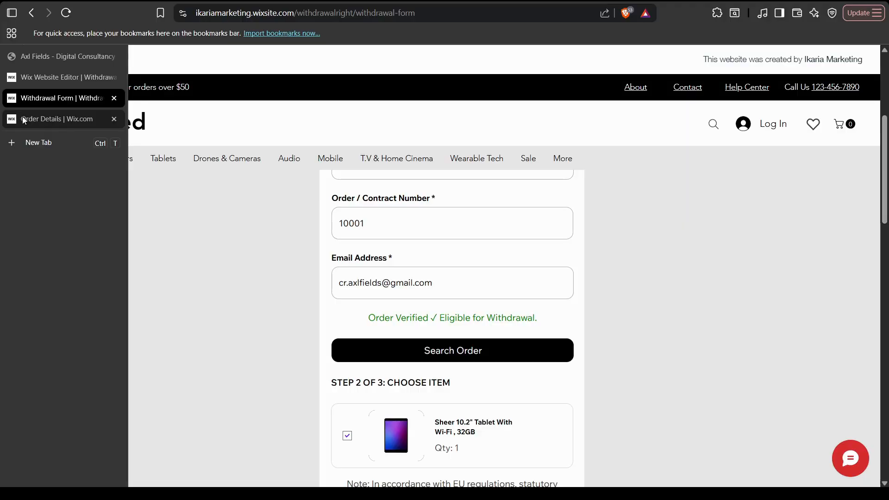
Review the withdrawal statement and click Confirm Withdrawal with the tablet still checked.
left_click(23, 120)
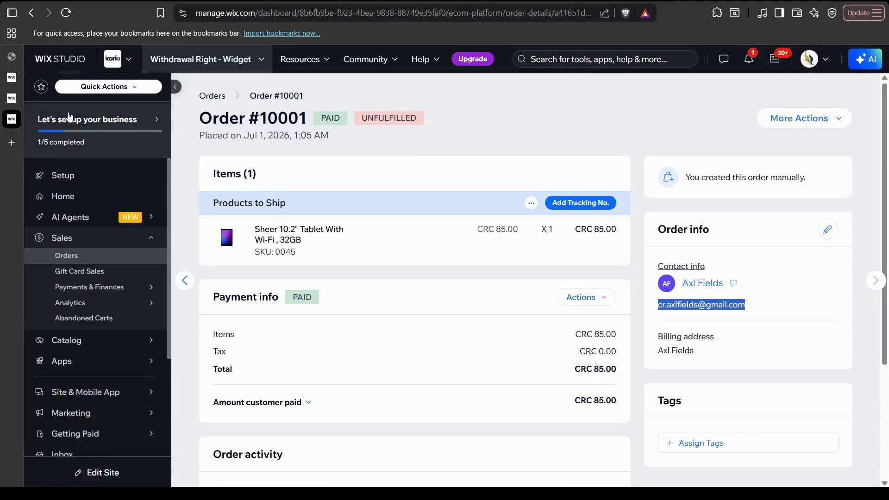
mouse_move(15, 94)
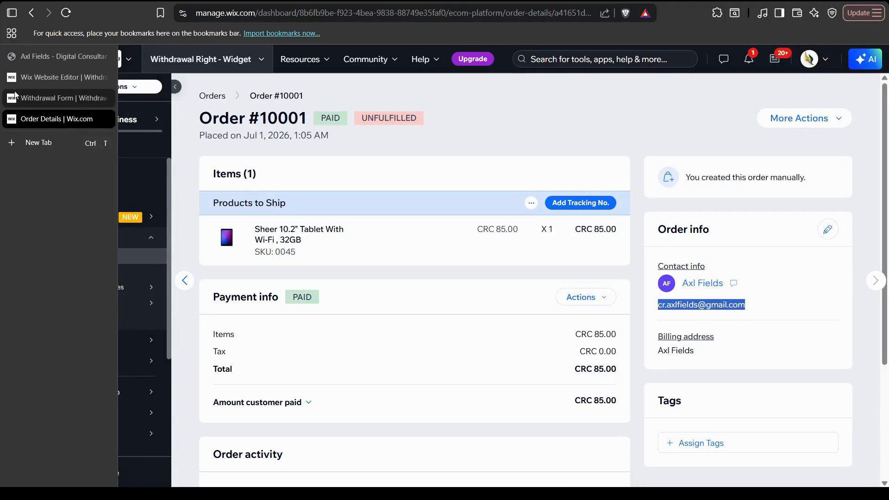
left_click(62, 100)
scroll(549, 328, "down", 4)
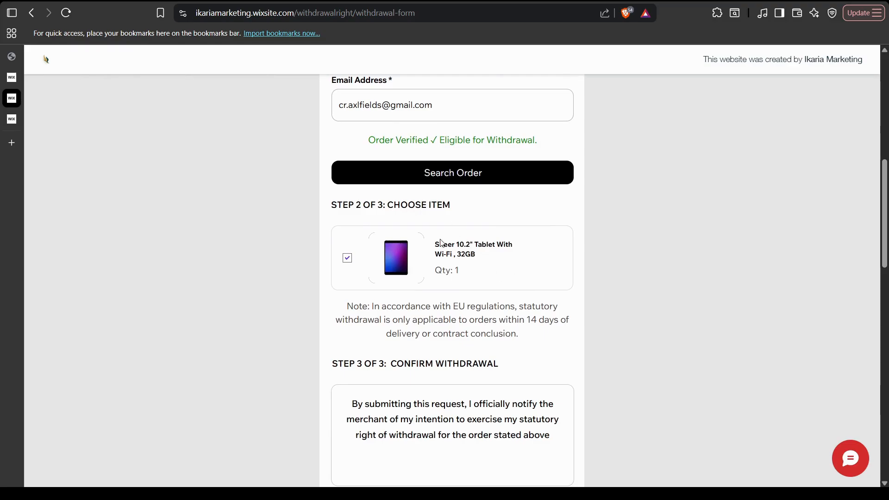
scroll(493, 254, "down", 1)
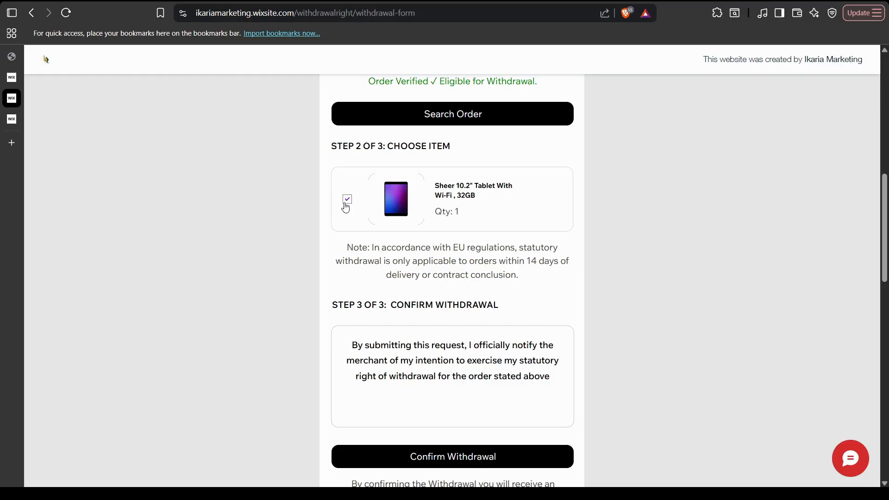
scroll(457, 254, "down", 4)
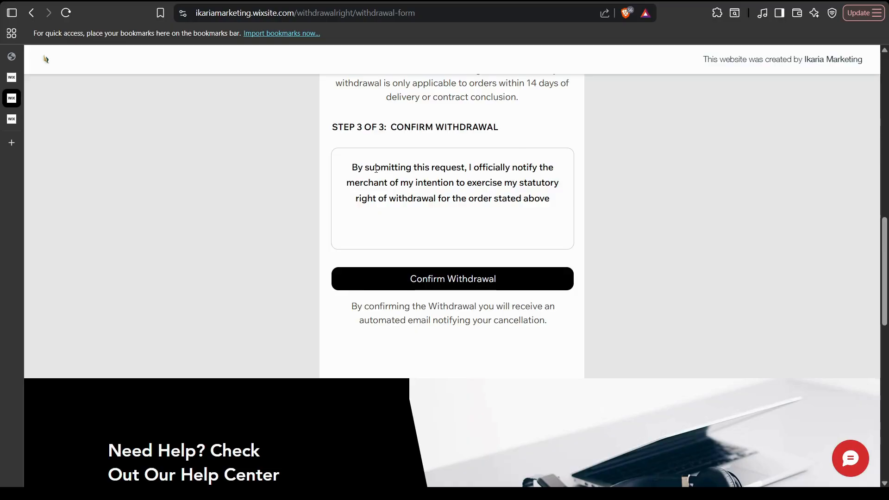
left_click_drag(352, 168, 452, 173)
left_click(491, 236)
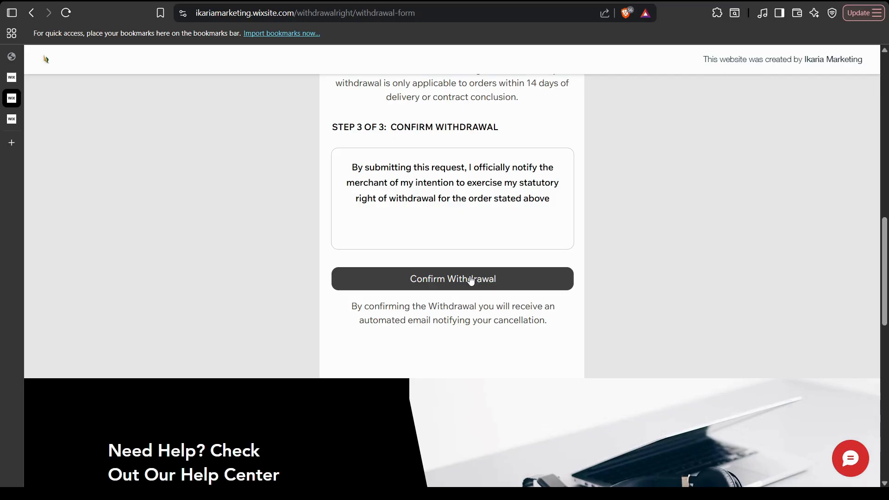
scroll(471, 280, "up", 1)
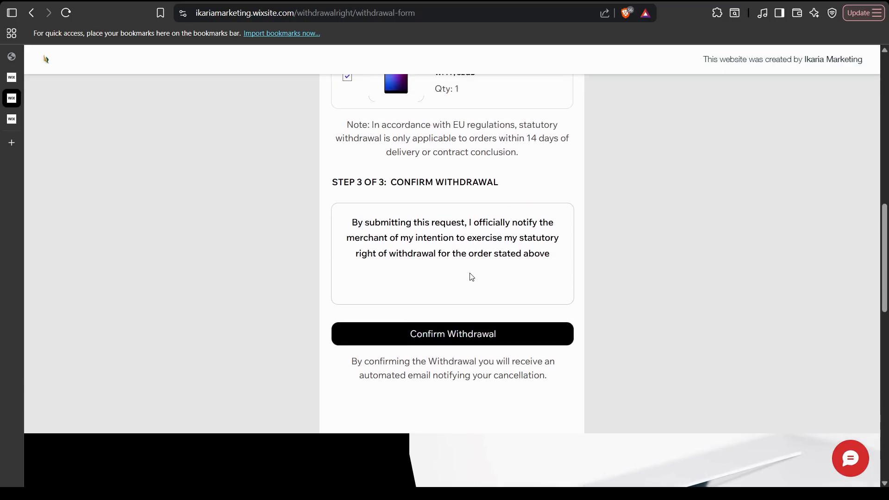
left_click(454, 334)
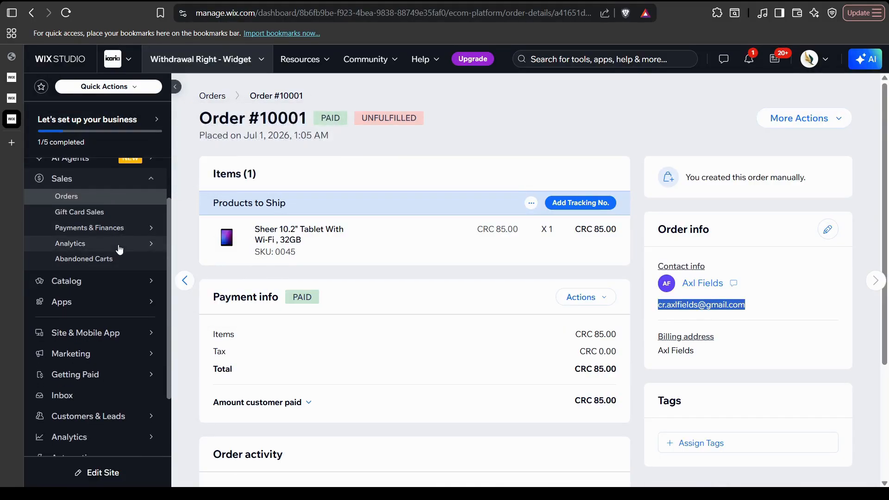
Look up the tag name on the widget page, then return to the order's dashboard page.
mouse_move(119, 250)
left_click(28, 56)
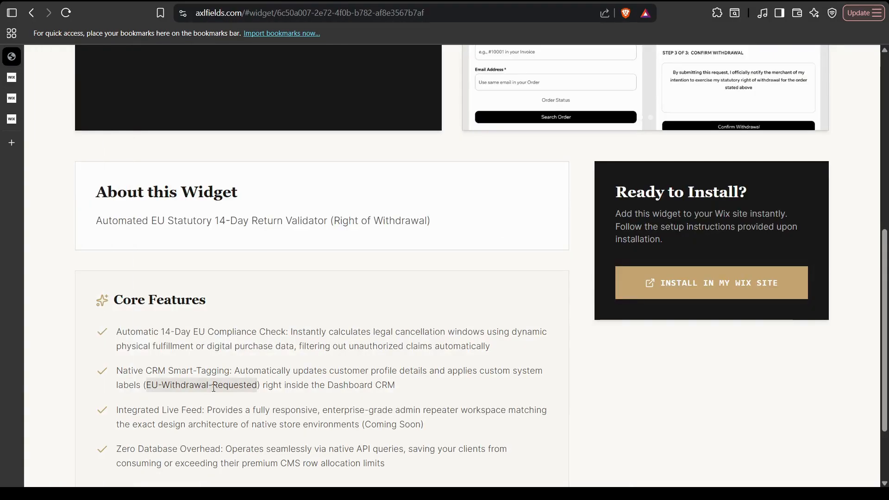
left_click(65, 119)
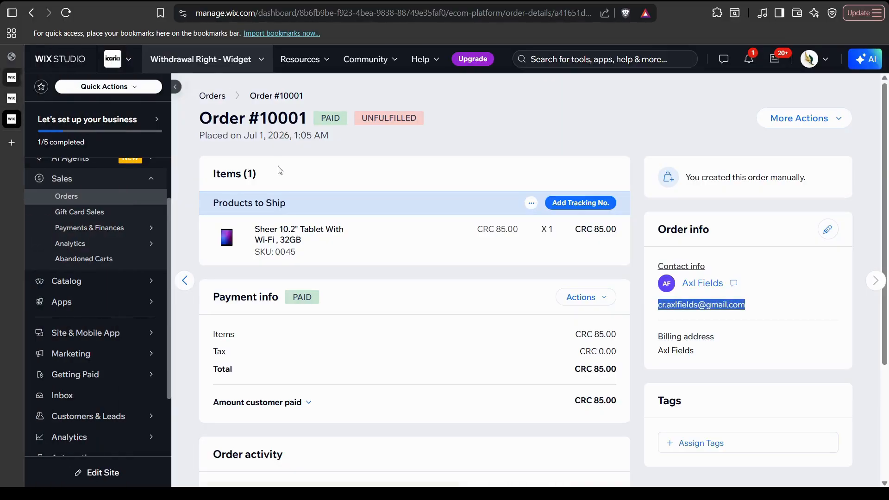
Check the contact's EU-Withdrawal-Requested label in the Contacts table's Labels column, then go to Automations.
scroll(92, 352, "down", 2)
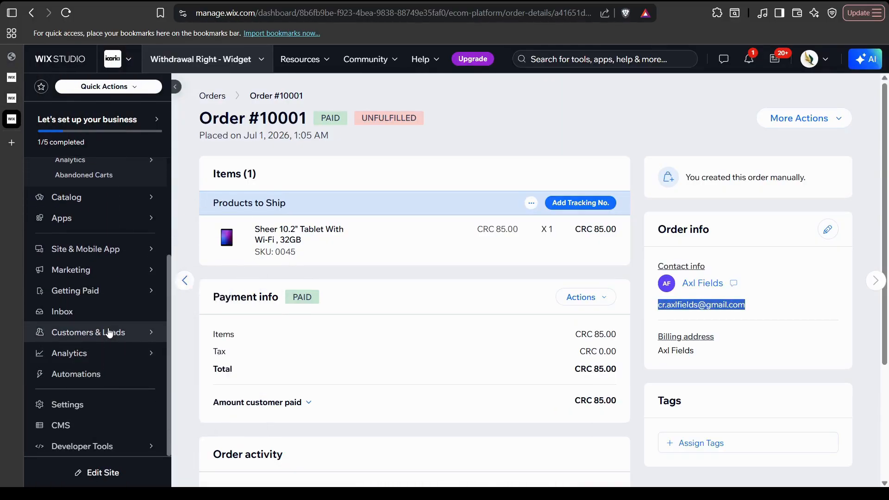
mouse_move(113, 332)
left_click(198, 283)
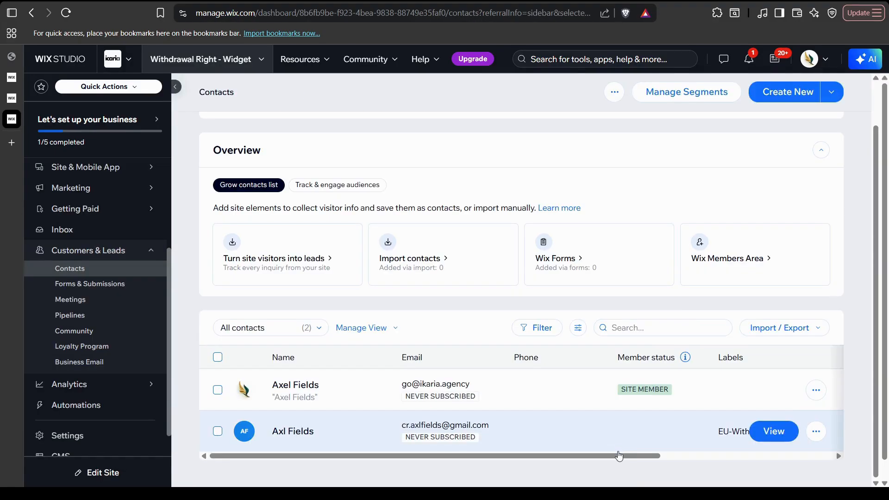
left_click_drag(618, 459, 590, 468)
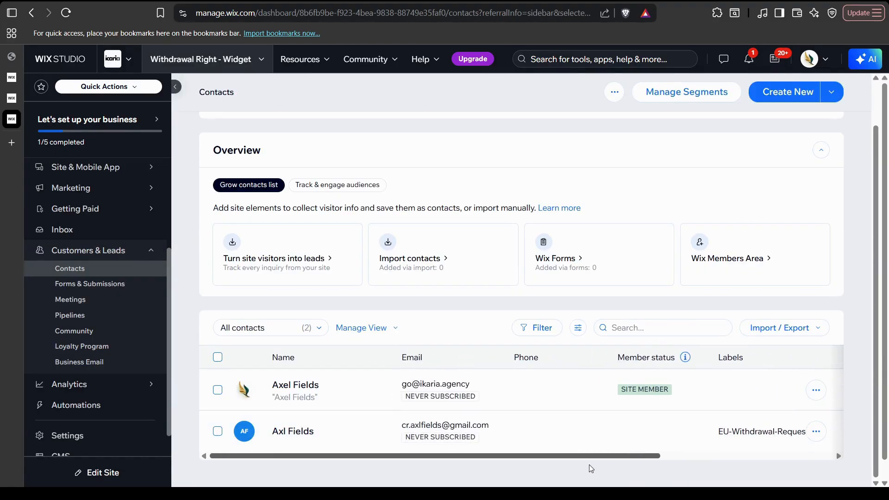
left_click_drag(500, 470, 609, 464)
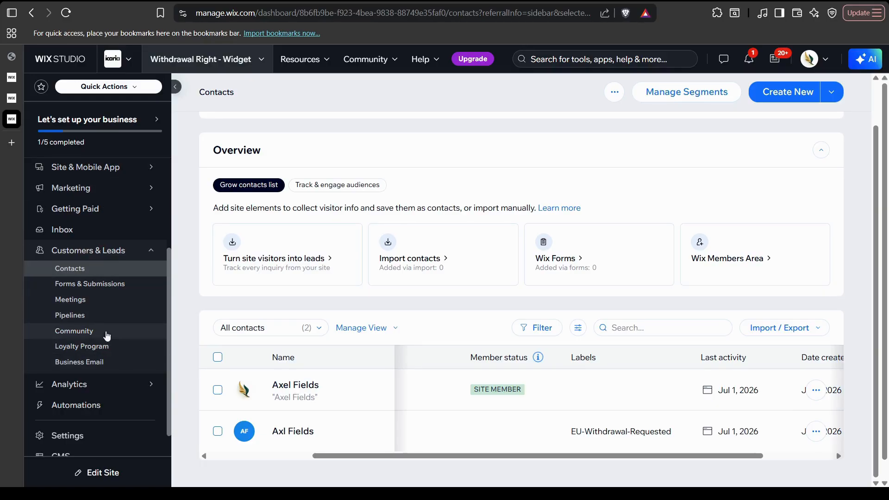
left_click(109, 404)
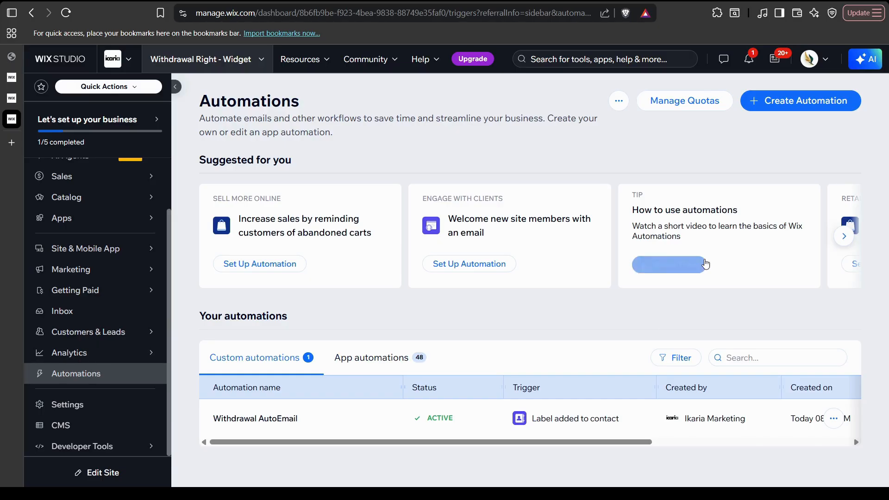
Delete Withdrawal AutoEmail from its options menu, then create a new automation from scratch.
left_click(834, 419)
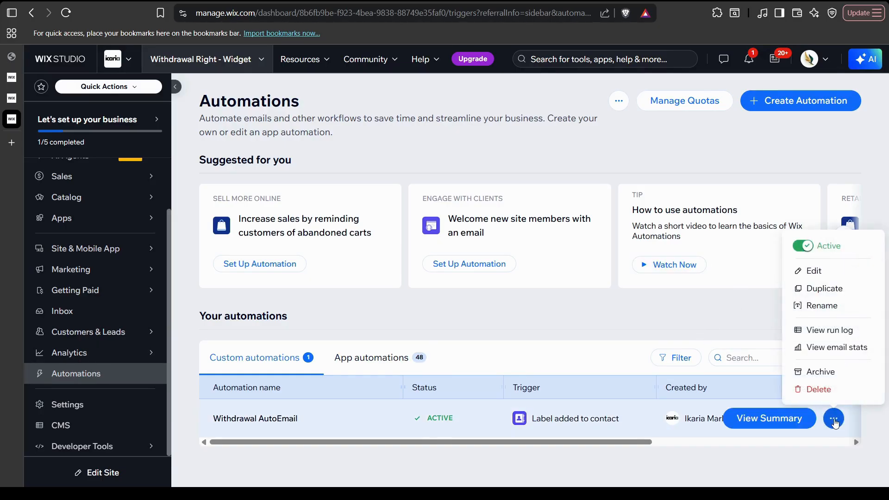
left_click(819, 389)
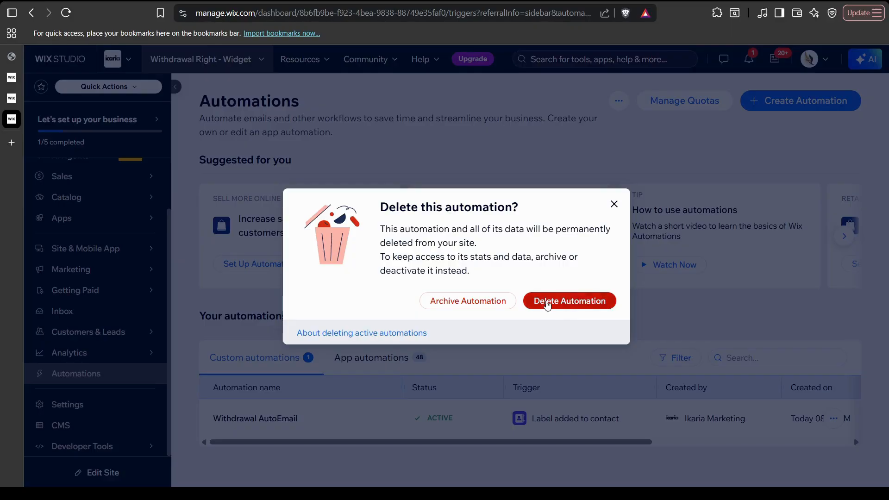
left_click(547, 303)
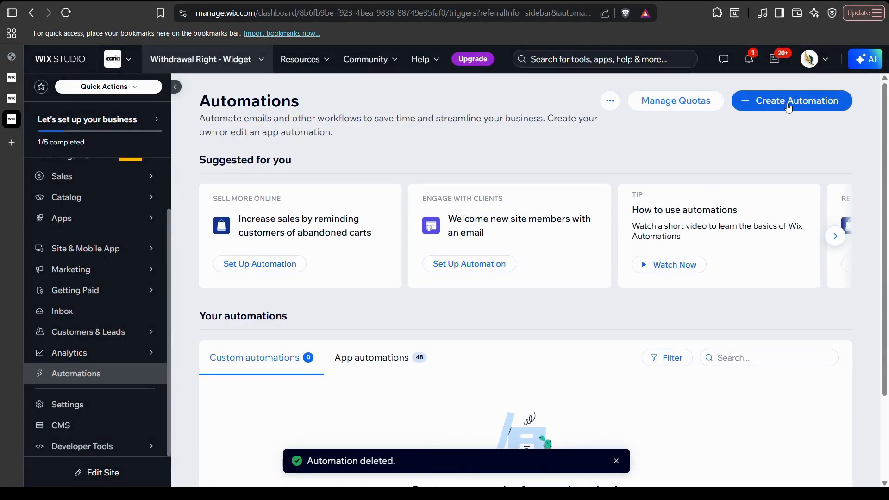
left_click(789, 108)
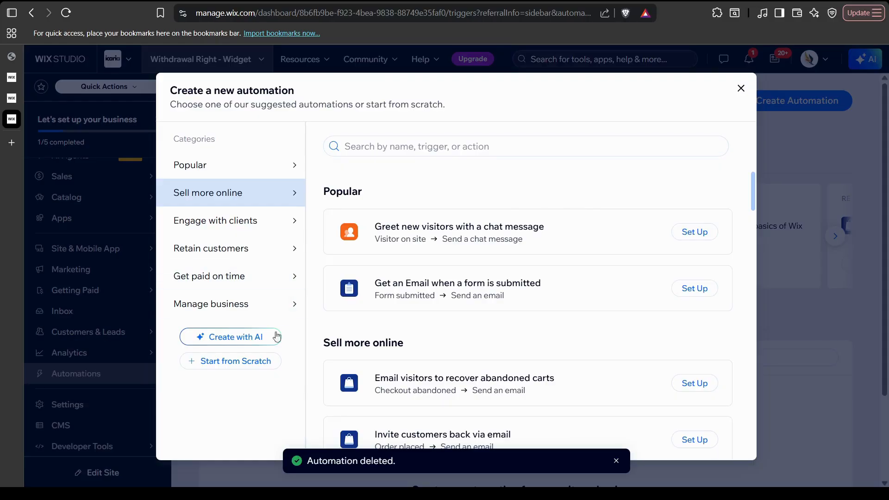
left_click(239, 370)
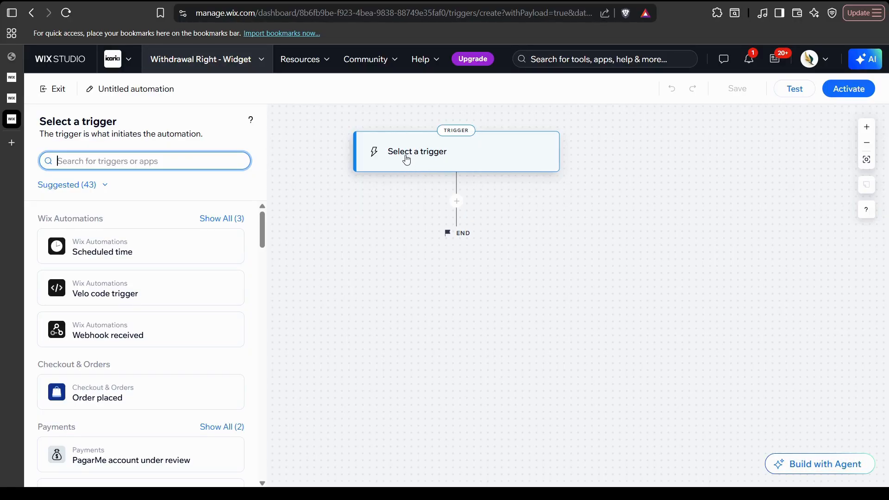
Choose 'Label added to contact' as the new automation's trigger.
left_click(401, 171)
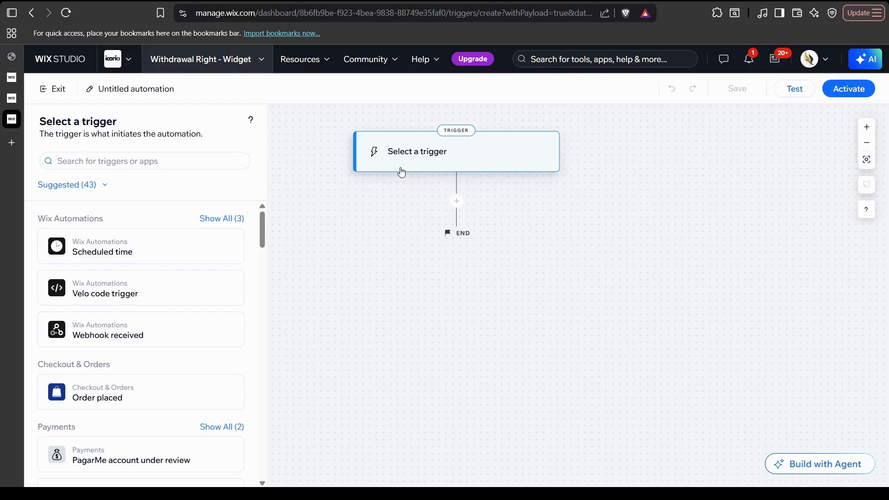
scroll(202, 316, "down", 5)
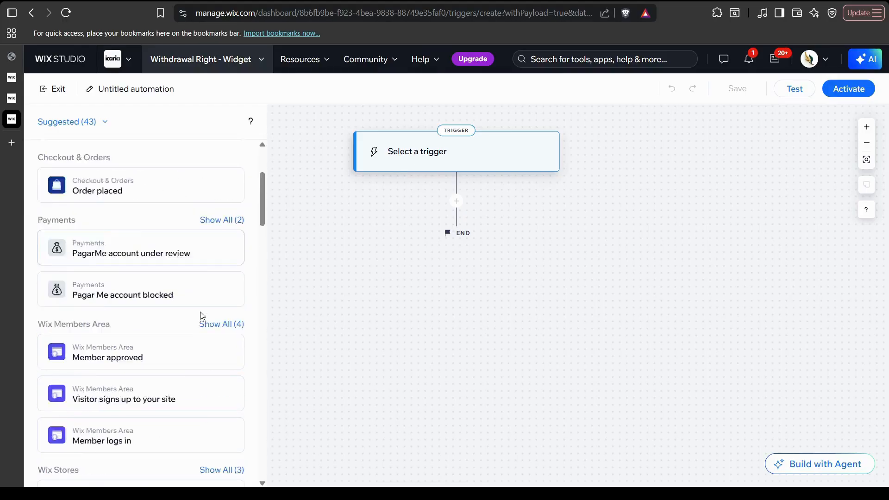
scroll(202, 315, "down", 15)
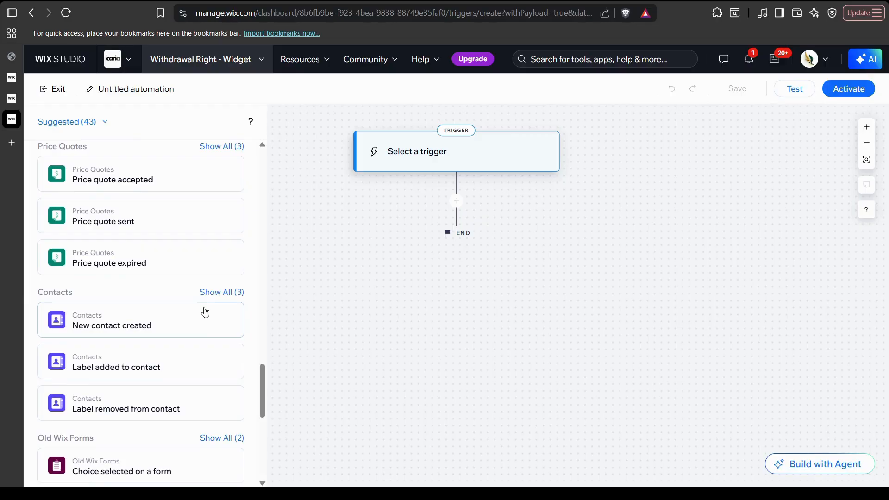
double_click(65, 291)
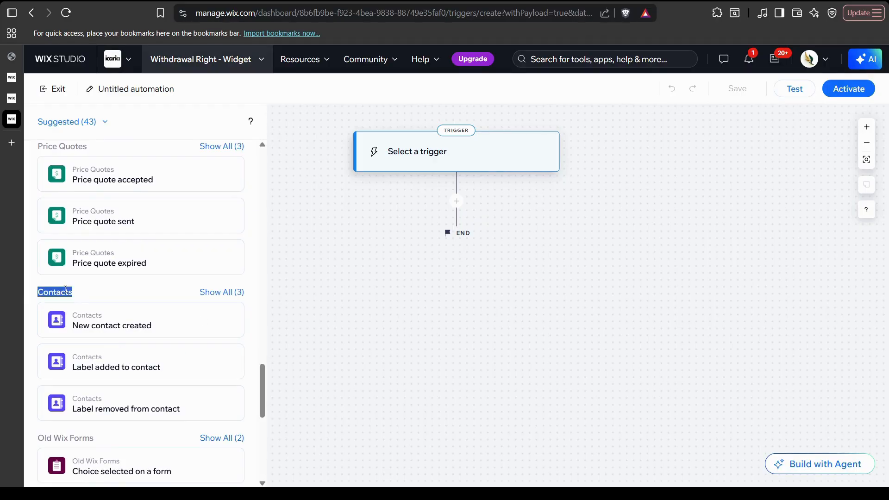
left_click(70, 291)
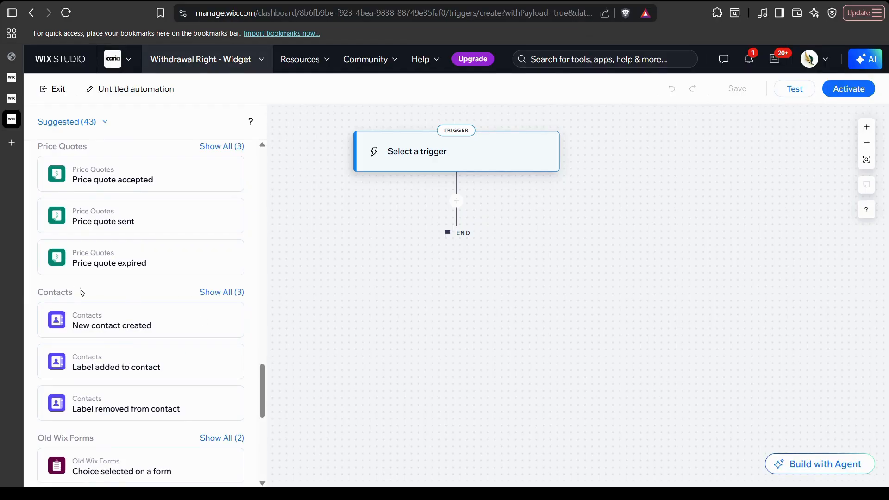
left_click(144, 375)
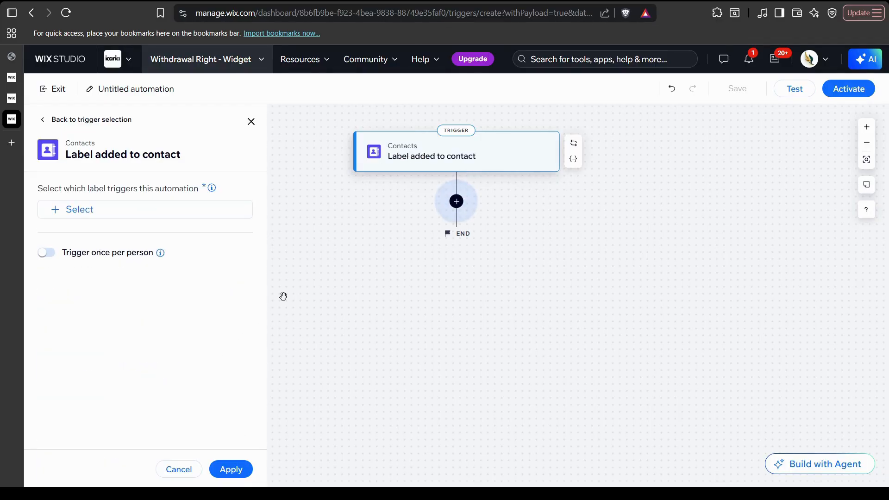
Limit the trigger to the EU-Withdrawal-Requested label, apply it, and add a step after it.
left_click(91, 211)
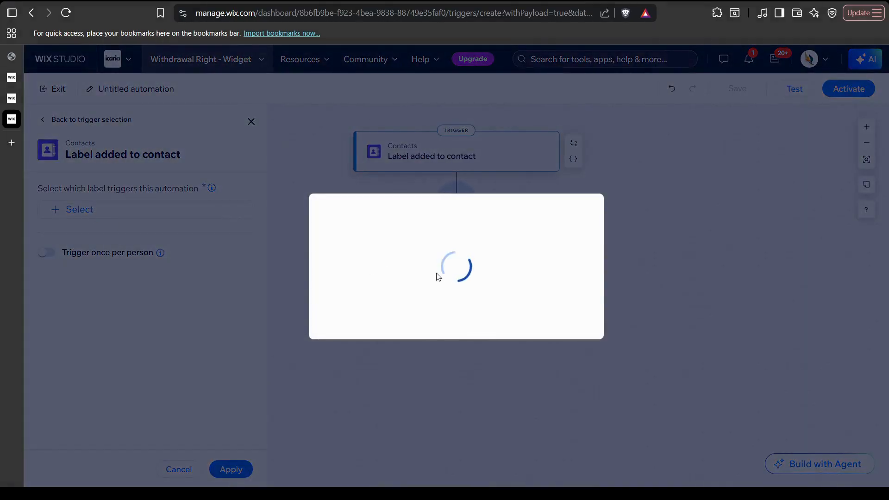
left_click(396, 254)
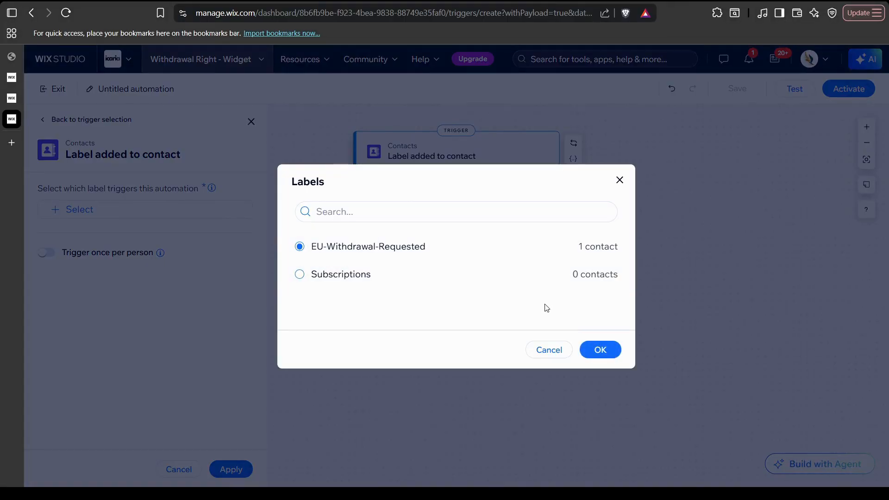
left_click(618, 354)
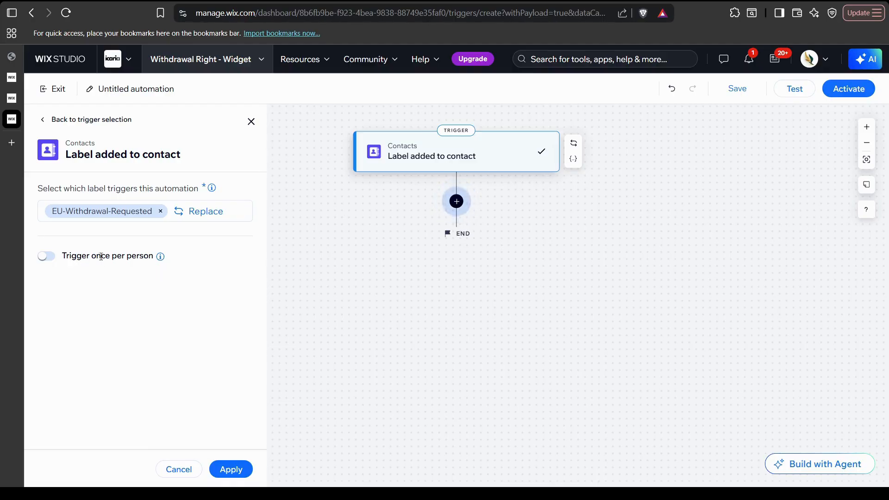
mouse_move(63, 278)
left_click(231, 469)
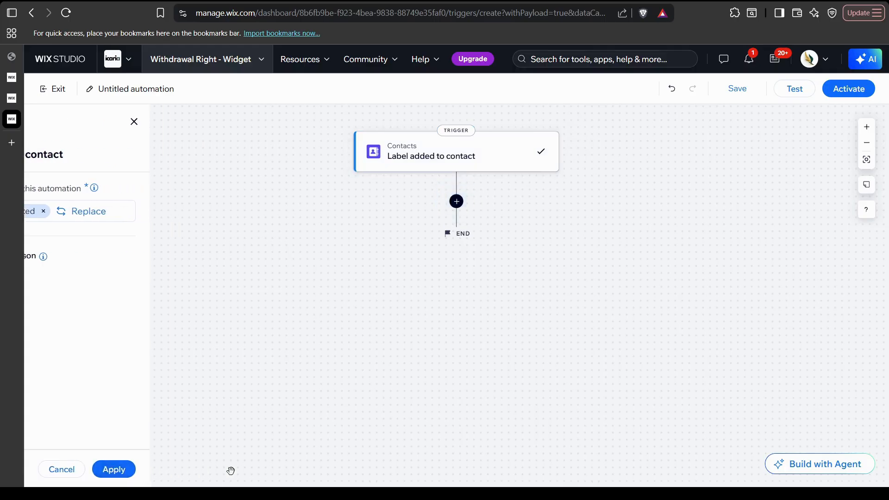
left_click(457, 201)
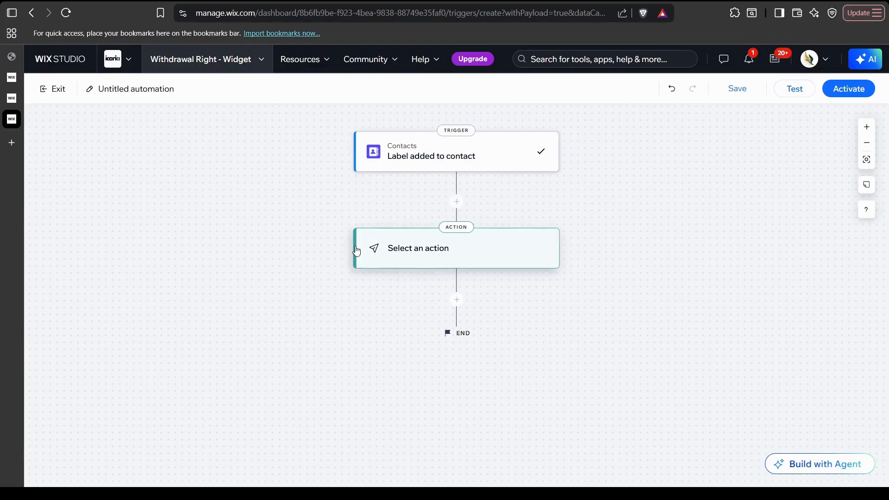
Make the new step a 'Send an email' action and open its email template in the editor.
left_click(350, 249)
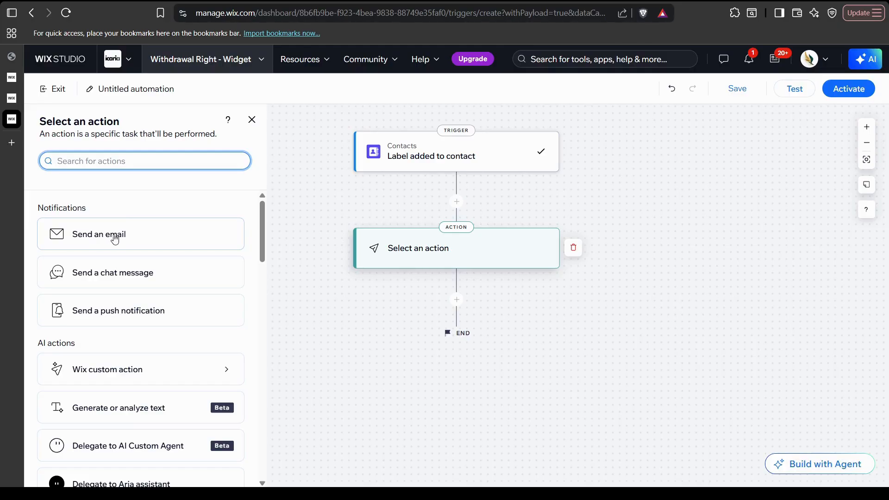
left_click(118, 238)
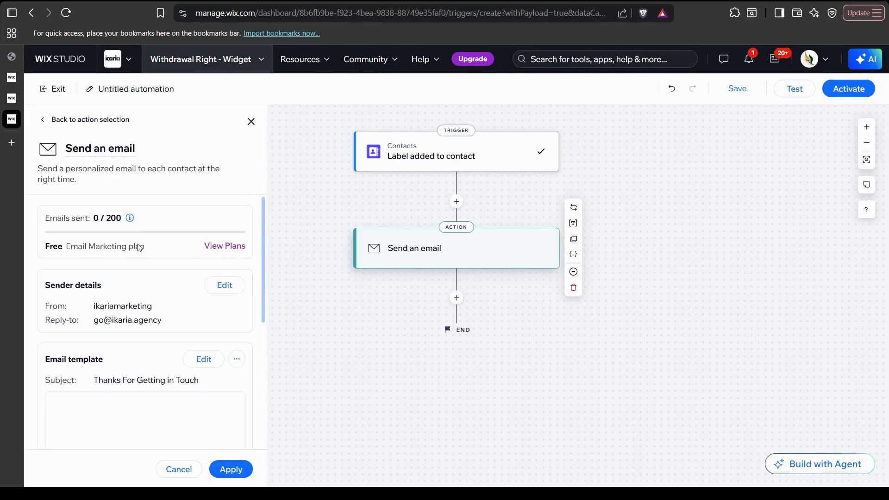
scroll(148, 259, "down", 1)
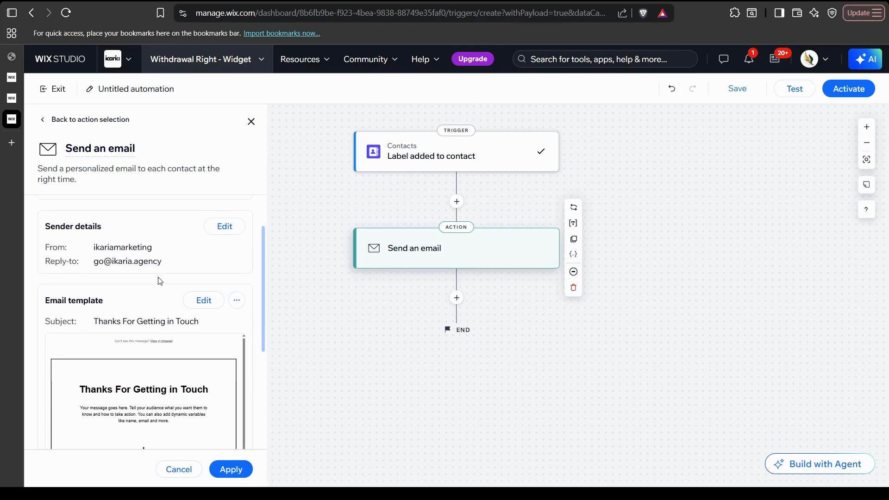
scroll(145, 273, "down", 1)
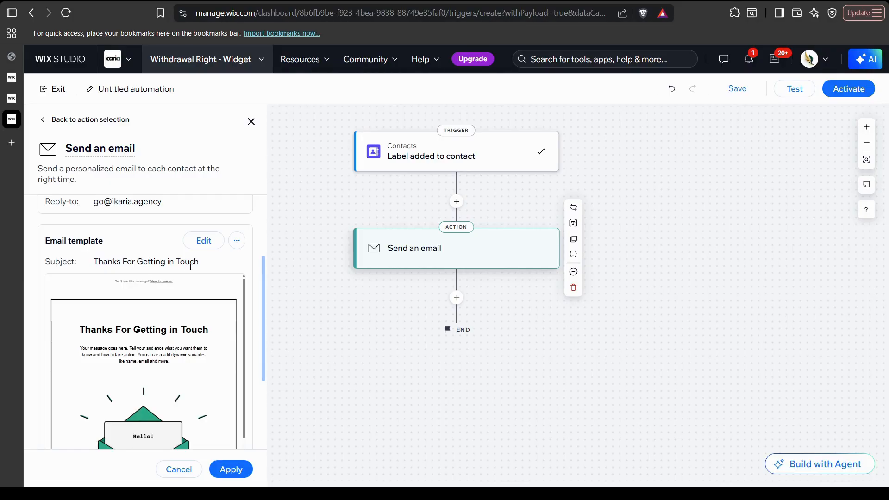
scroll(156, 272, "up", 2)
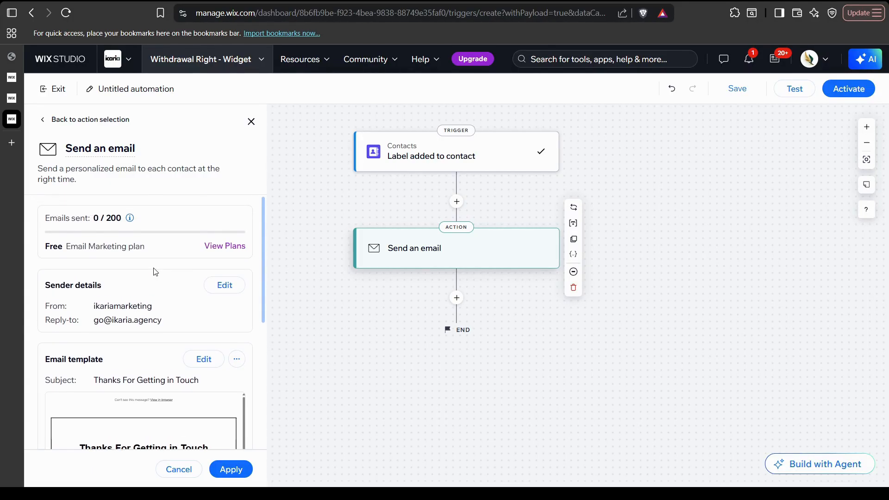
scroll(156, 273, "down", 2)
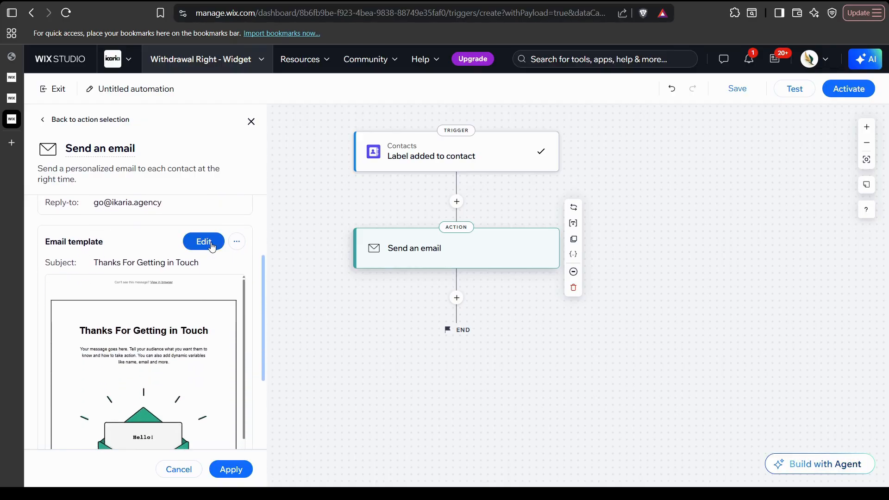
left_click(211, 247)
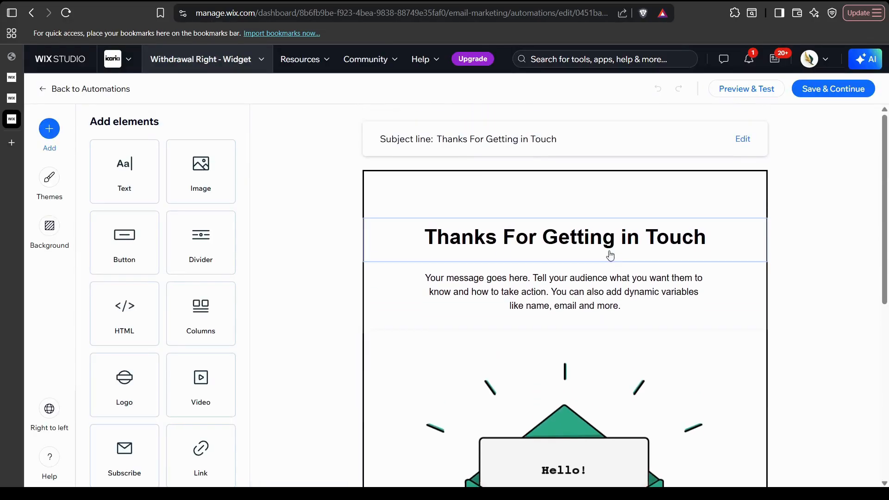
Rewrite the email heading to read 'Withdrawal Form Received'.
left_click(583, 250)
type("O")
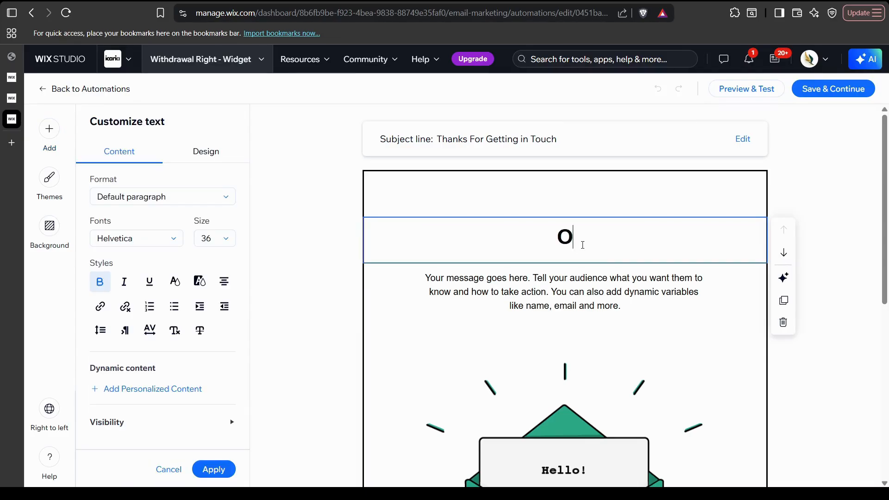
key("BackSpace")
type("F")
key("BackSpace")
type("Withd")
key("BackSpace")
type("d")
key("BackSpace")
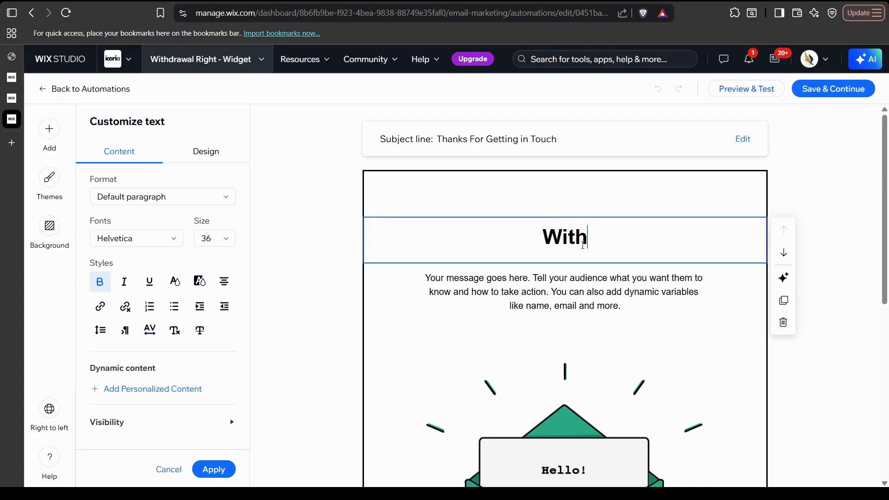
type("drawal ")
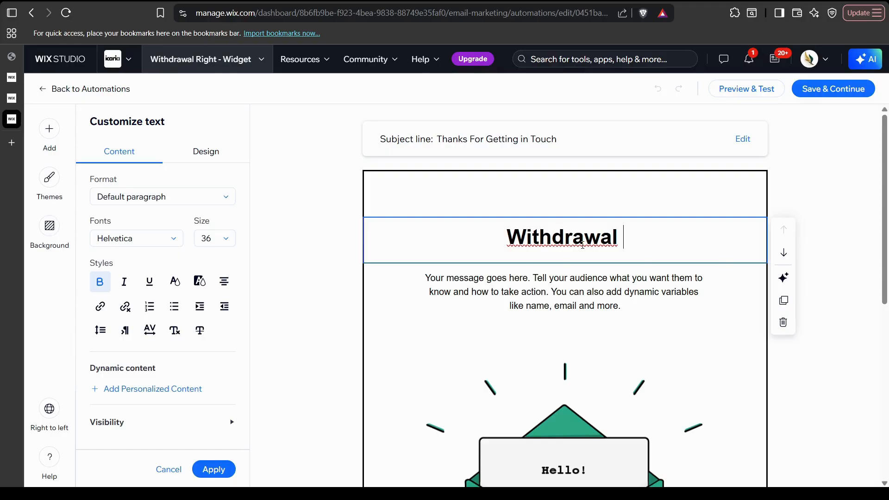
type("Form")
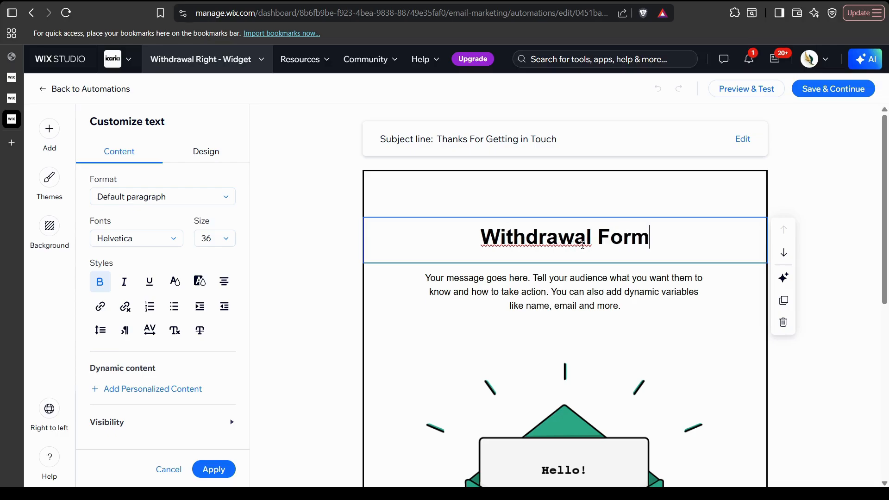
type(" Received")
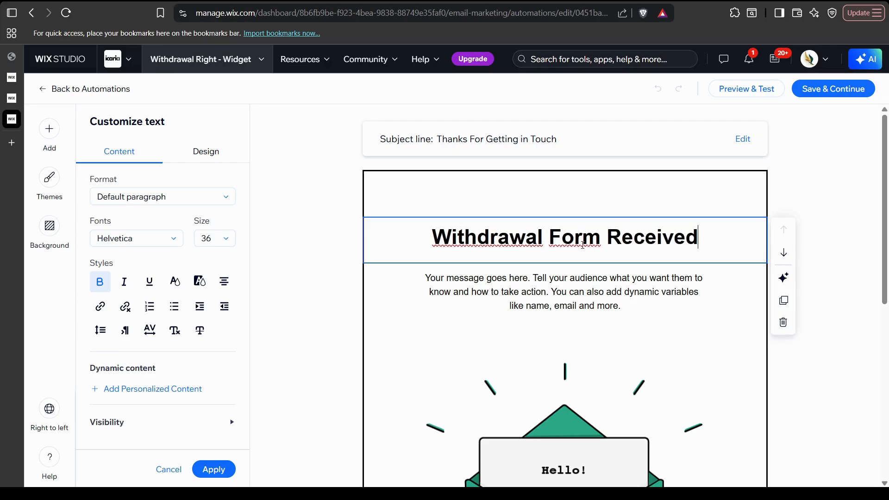
scroll(526, 341, "down", 1)
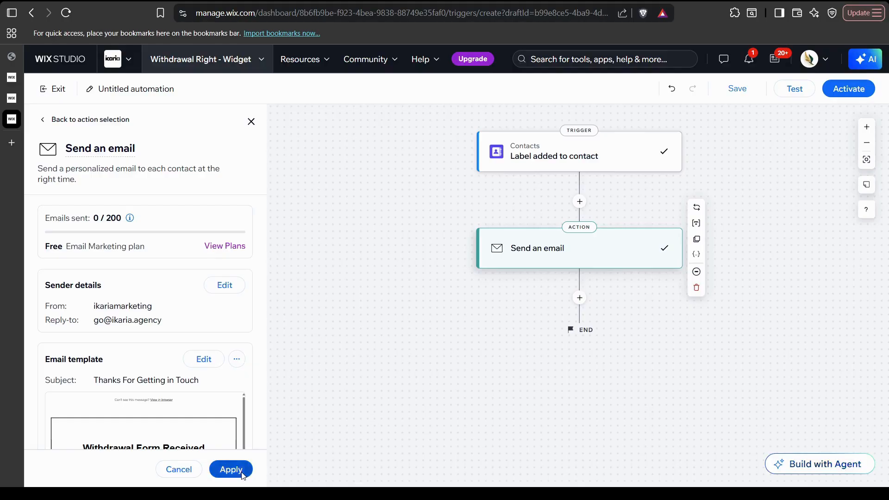
Apply the Send an email settings and activate the label-triggered automation.
left_click(242, 475)
left_click(848, 87)
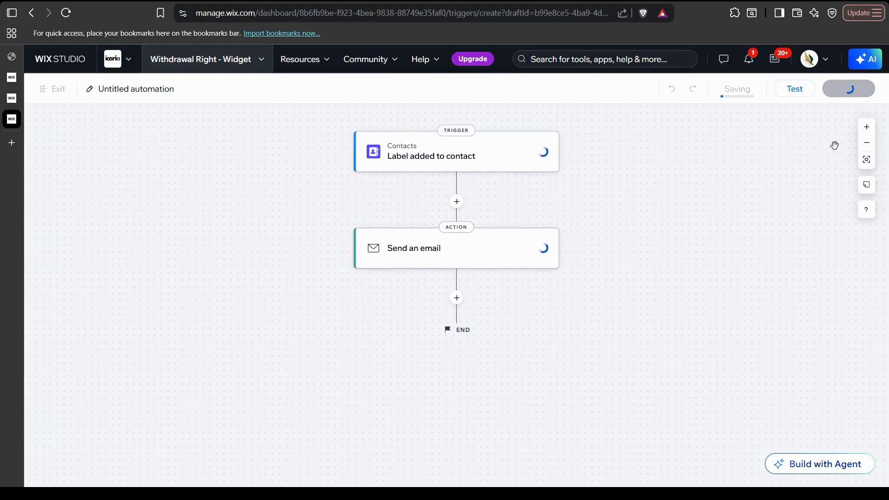